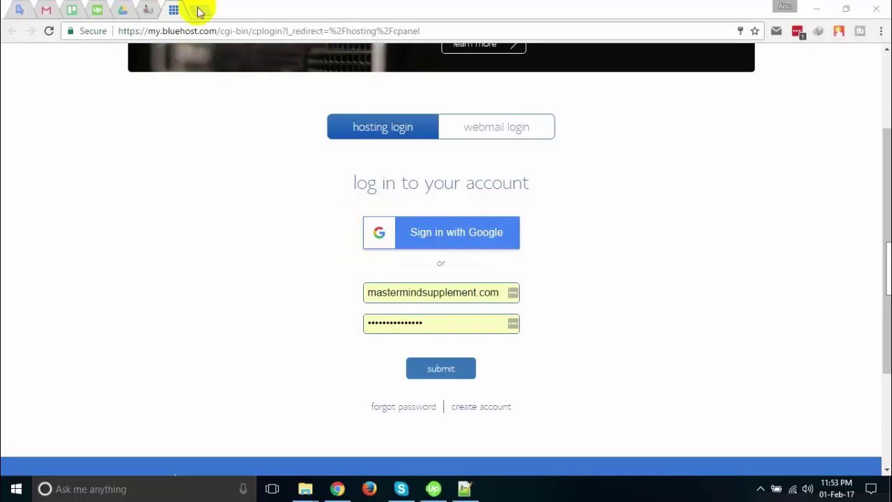
# Open wordpress.org/download/ in a new browser tab and look over the WordPress 4.7.2 download options
pyautogui.click(200, 9)
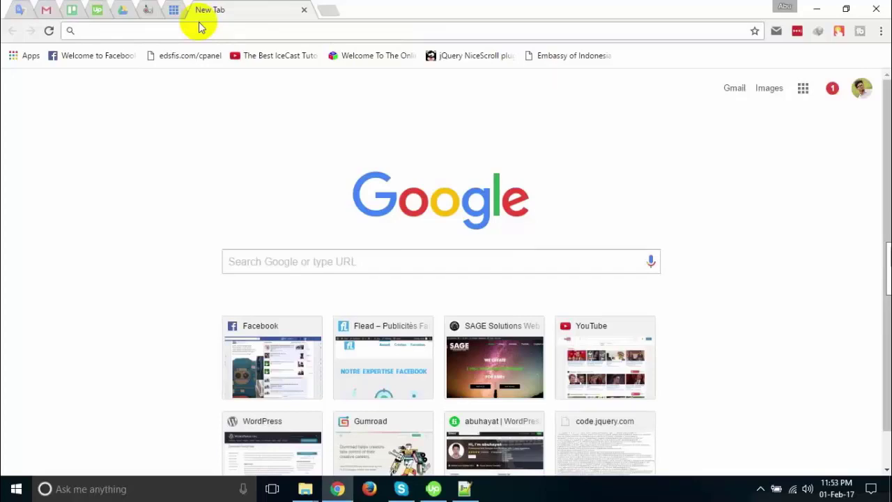
pyautogui.write('wor')
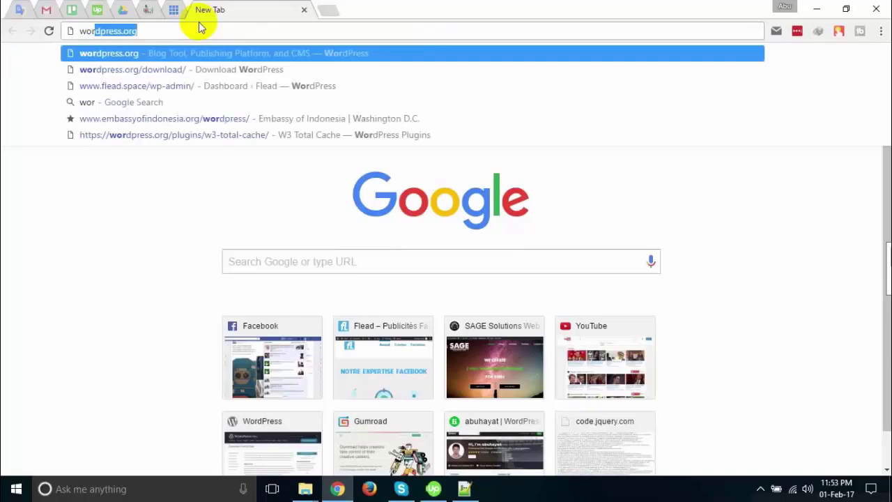
pyautogui.write('dpress.org/download/')
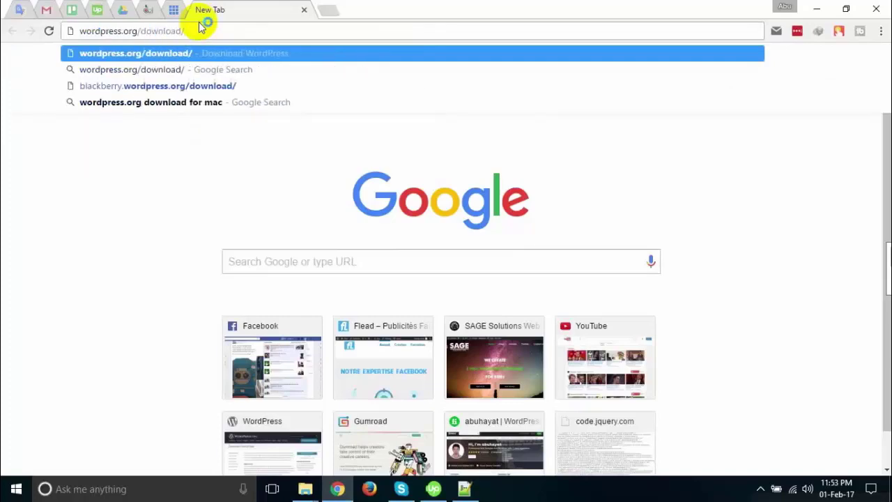
pyautogui.press('Return')
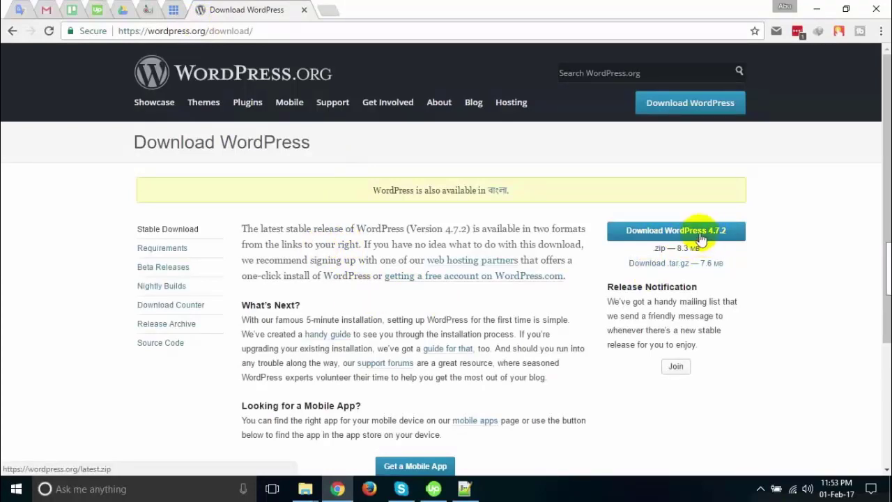
pyautogui.scroll(-2, 750, 237)
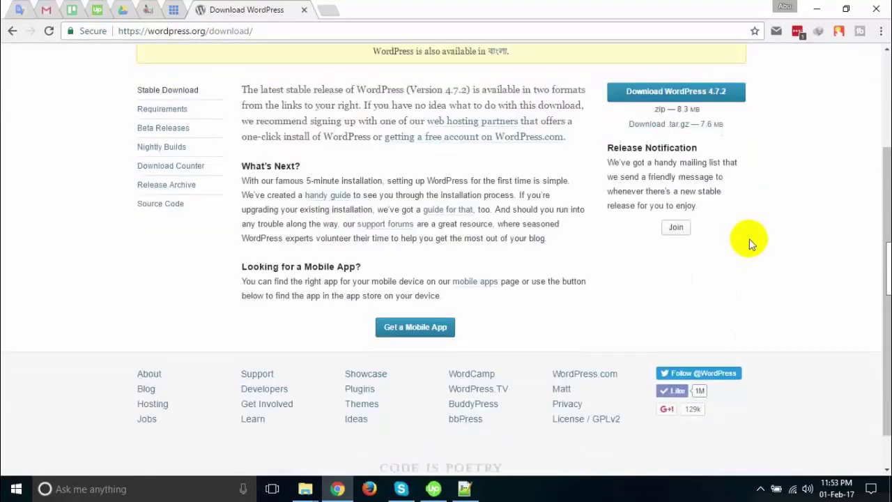
pyautogui.scroll(1, 749, 238)
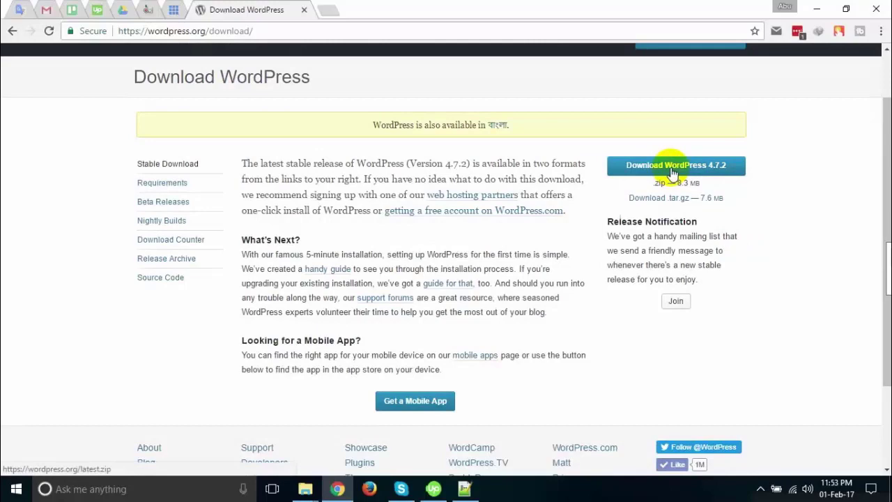
# Check the wordpress-4.7.2.zip archive in the Compressed downloads folder, and minimize the folder window
pyautogui.moveTo(306, 489)
pyautogui.click(425, 442)
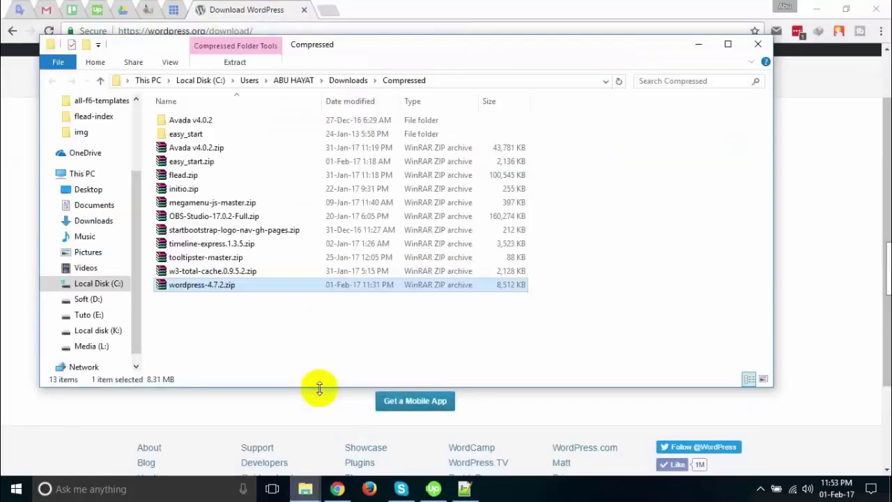
pyautogui.click(210, 329)
pyautogui.click(200, 287)
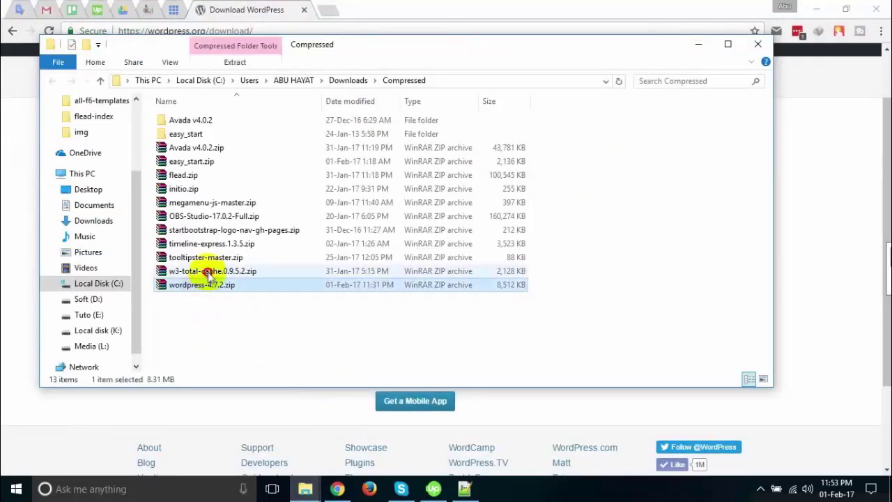
pyautogui.click(209, 273)
pyautogui.click(211, 286)
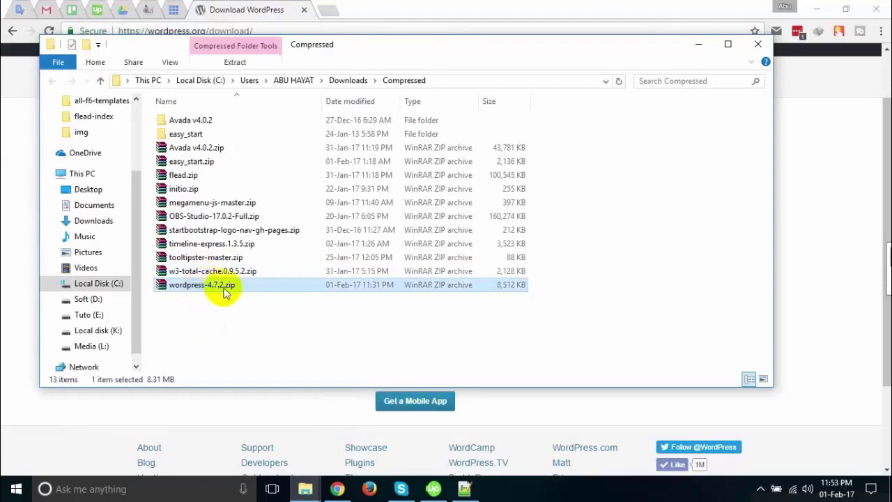
pyautogui.click(232, 303)
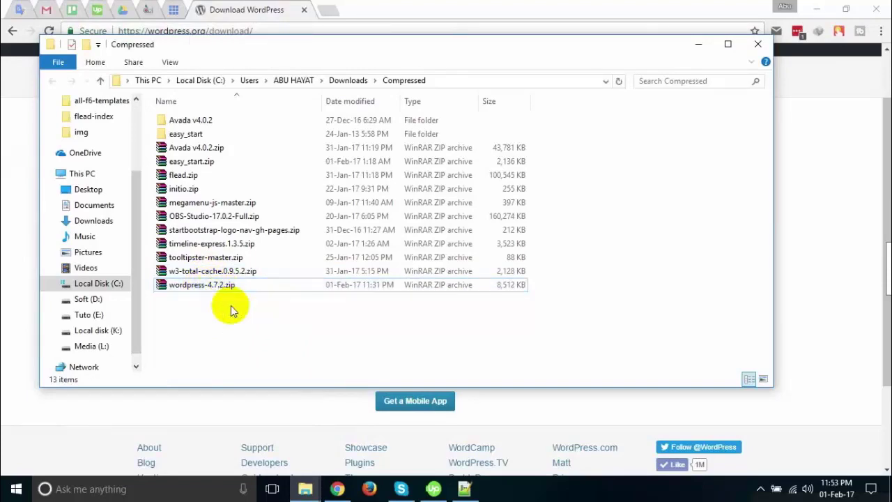
pyautogui.click(700, 45)
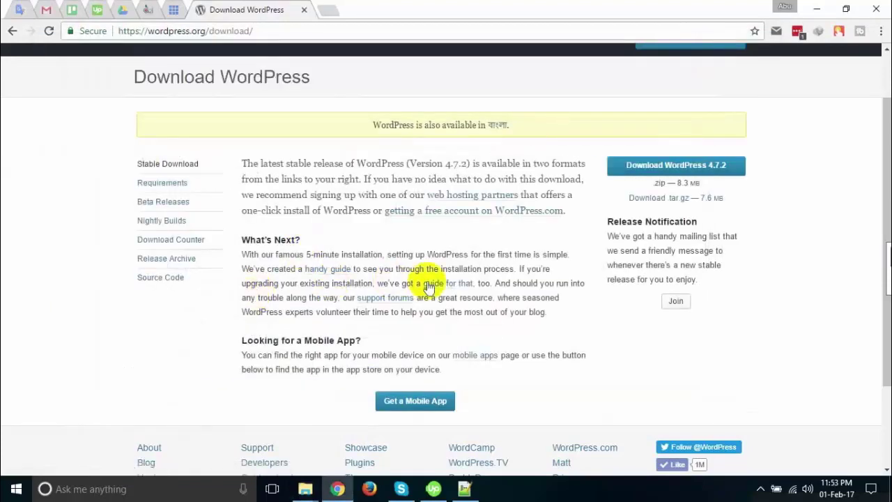
pyautogui.scroll(1, 417, 281)
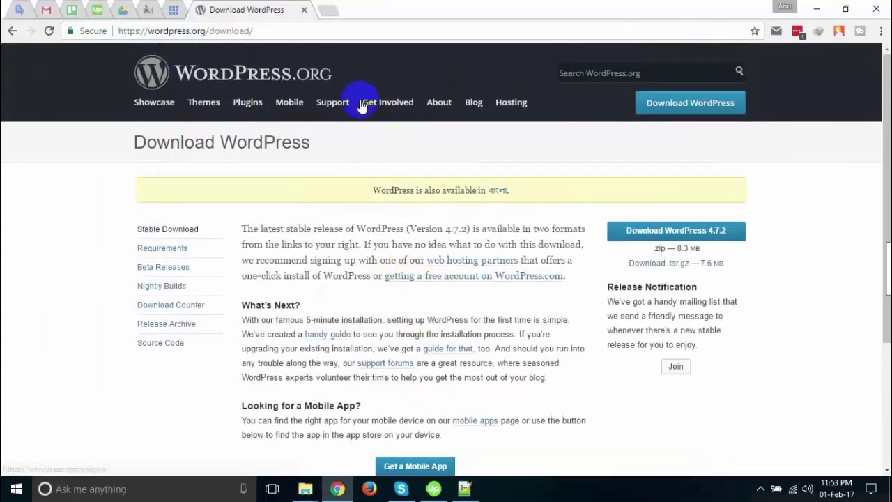
pyautogui.rightClick(294, 30)
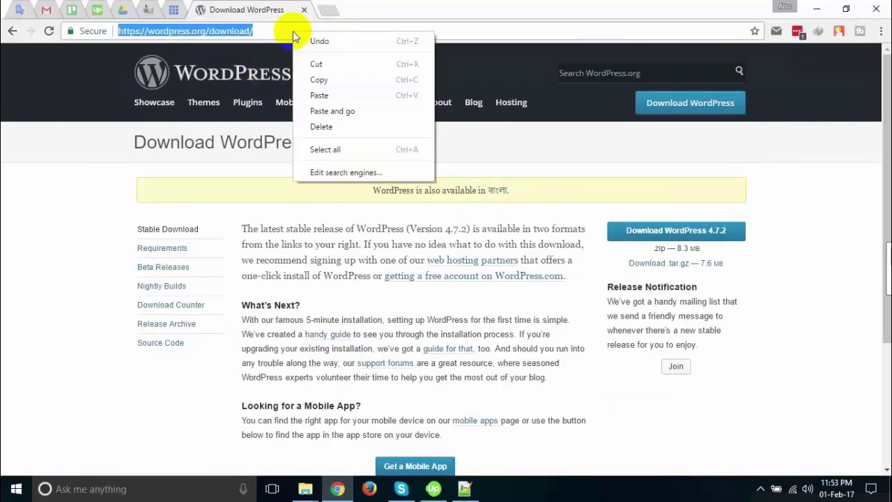
pyautogui.click(327, 93)
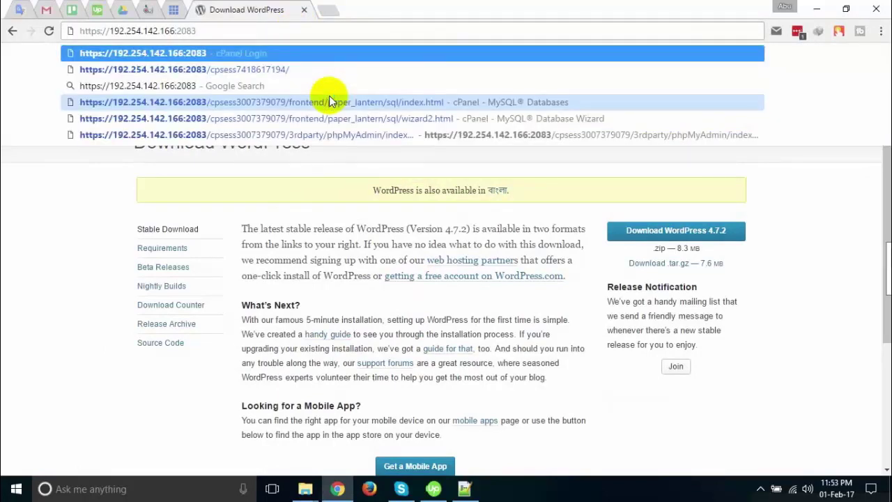
pyautogui.press('Return')
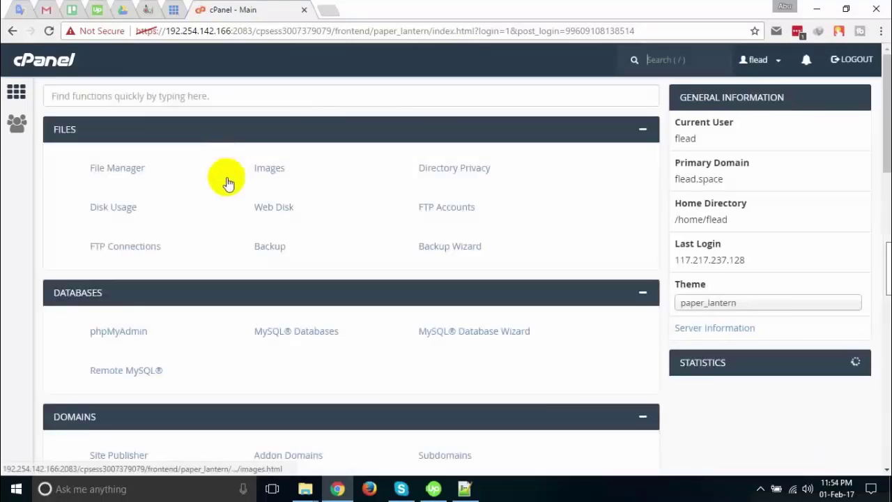
# Open cPanel's MySQL Database Wizard in a new browser tab and switch to it
pyautogui.scroll(-2, 225, 184)
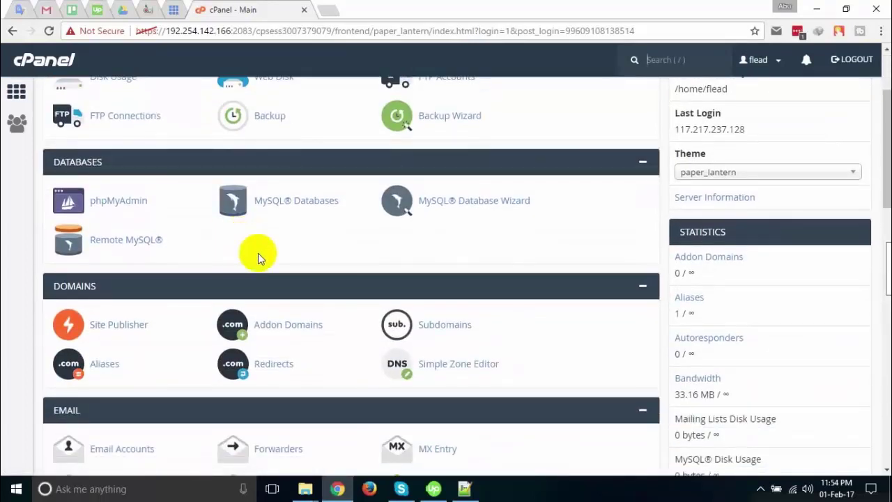
pyautogui.rightClick(469, 206)
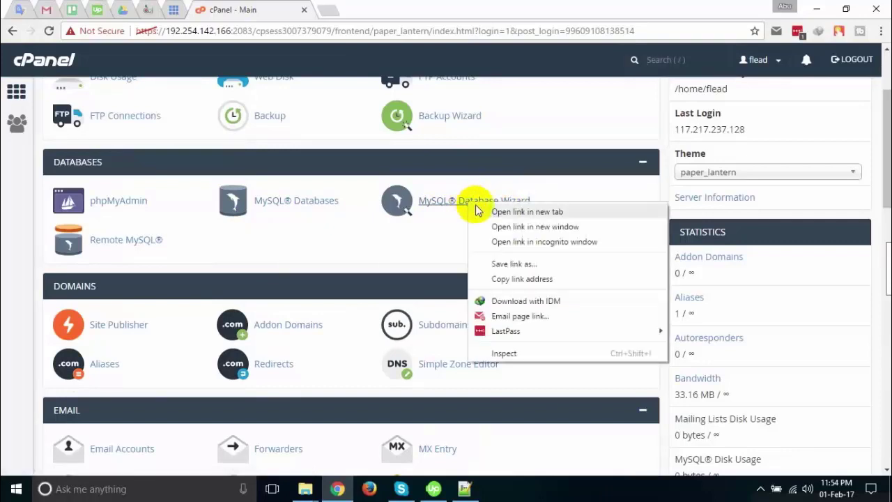
pyautogui.click(481, 208)
pyautogui.click(359, 10)
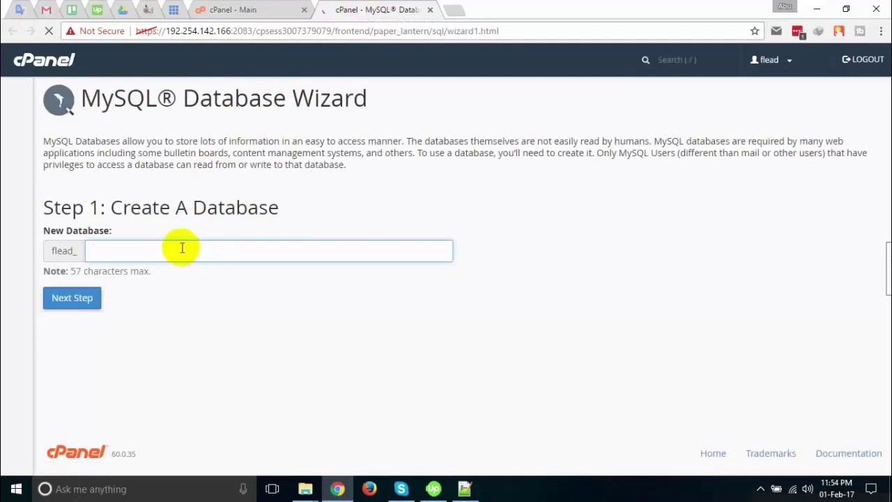
# Create a new database named db_final after the flead_ prefix and proceed to the wizard's user creation step
pyautogui.click(174, 252)
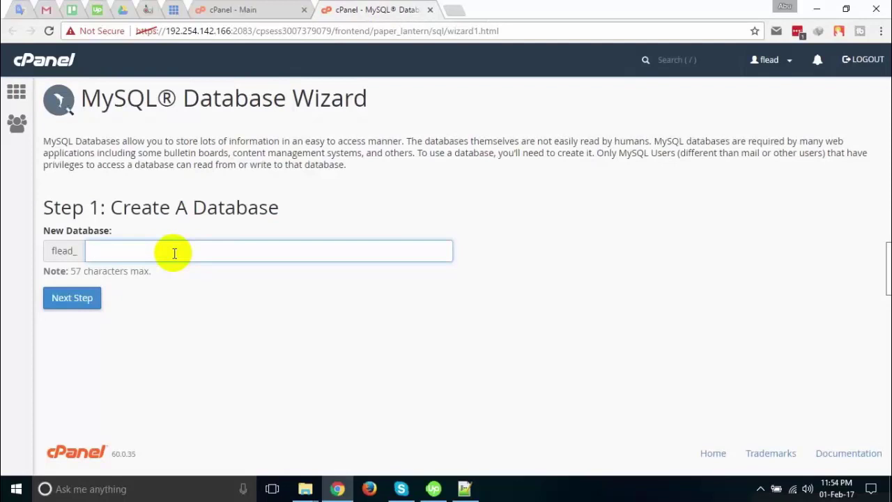
pyautogui.write('d')
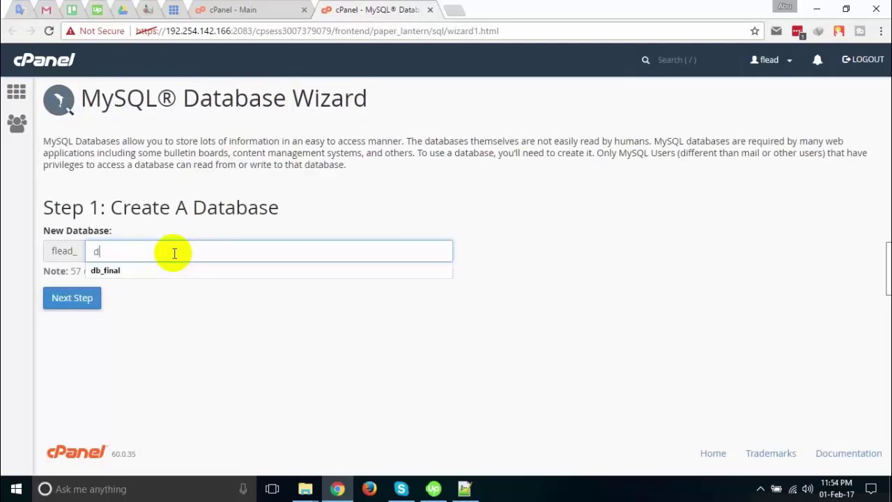
pyautogui.write('b_bi')
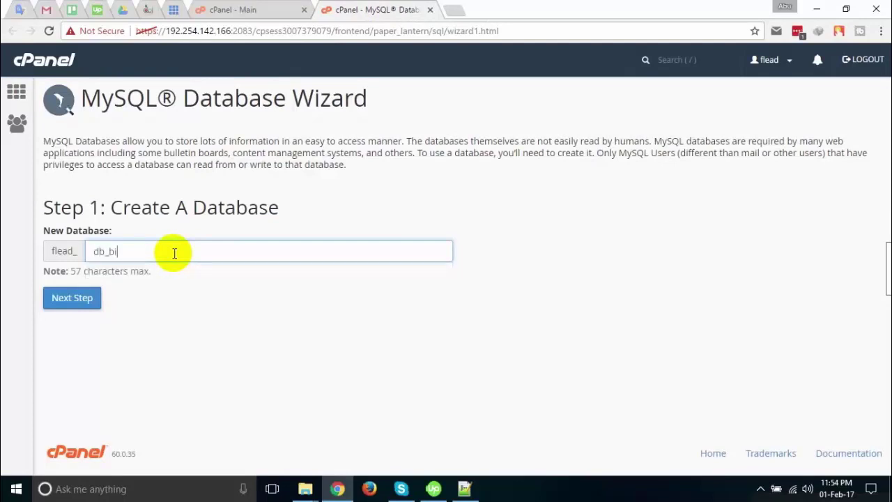
pyautogui.press('BackSpace')
pyautogui.press('BackSpace')
pyautogui.write('final')
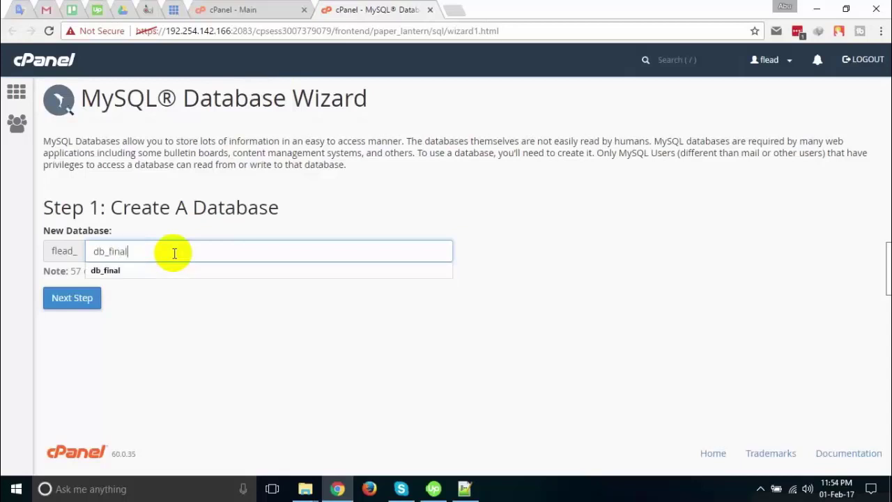
pyautogui.click(236, 327)
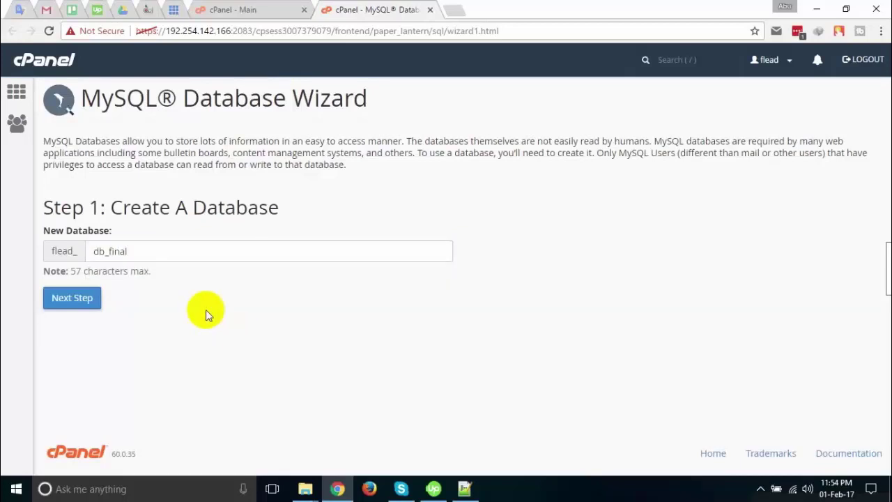
pyautogui.click(72, 299)
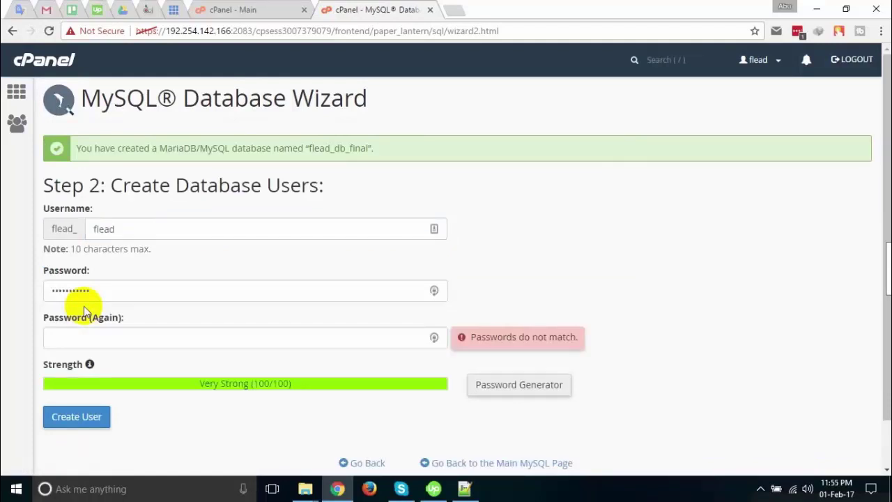
# Copy the full name of the new database and note it in Notepad++ as "db name flead_db_final", followed by a new line
pyautogui.doubleClick(338, 148)
pyautogui.rightClick(339, 148)
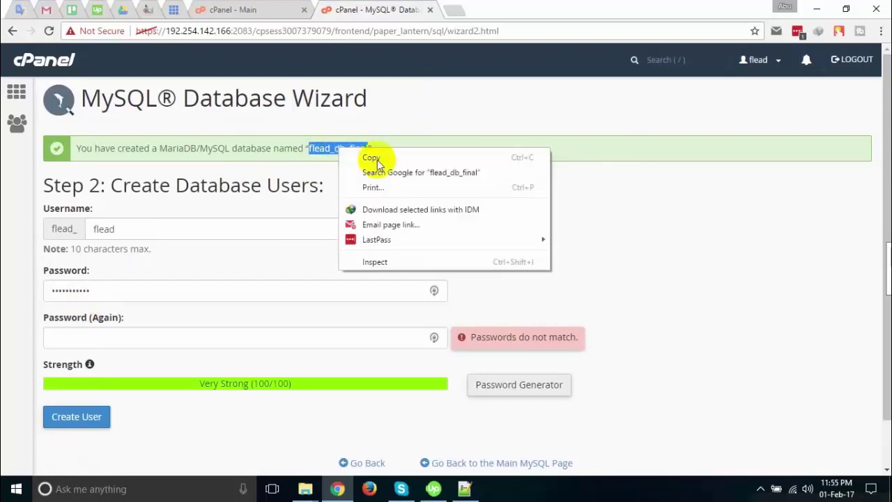
pyautogui.click(378, 163)
pyautogui.click(464, 488)
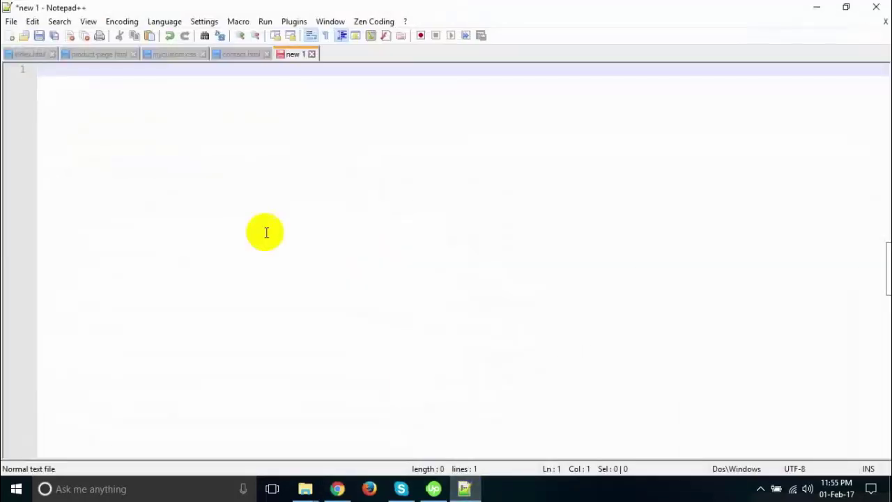
pyautogui.write('s')
pyautogui.press('BackSpace')
pyautogui.write('db name')
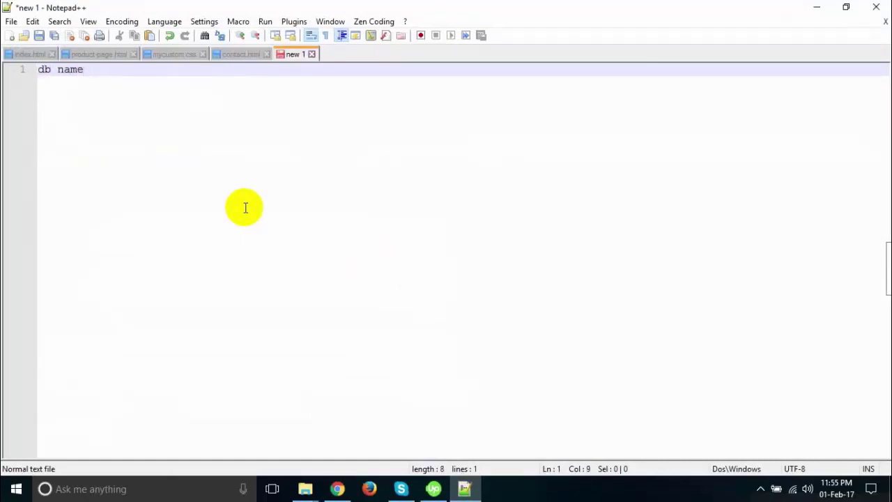
pyautogui.hotkey('ctrl', 'v')
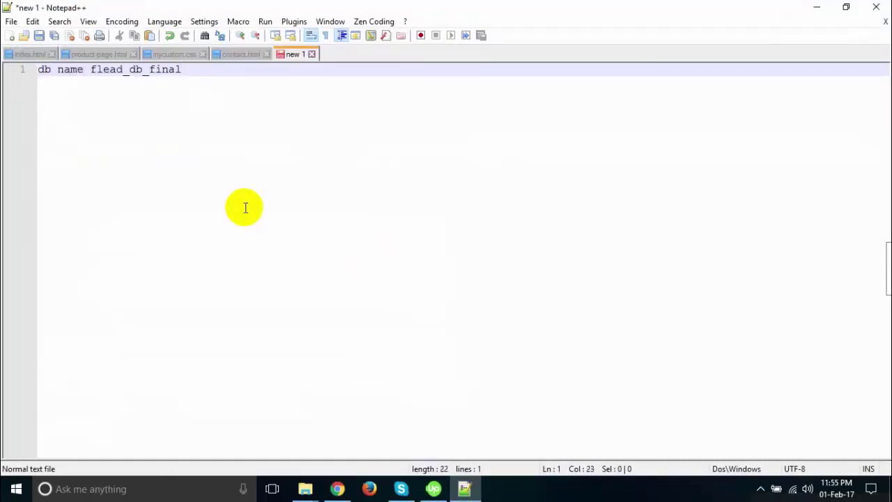
pyautogui.press('Return')
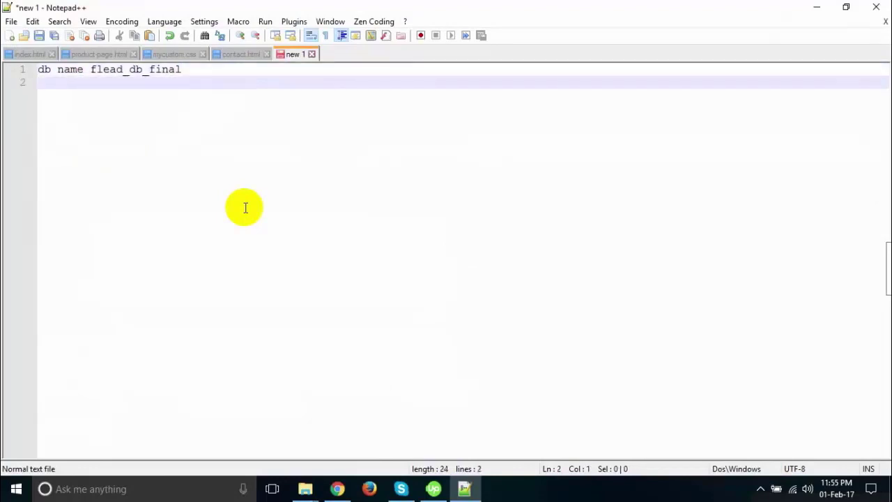
# Switch back to the MySQL Database Wizard in Chrome and set the new database username to flead_haya after the flead_ prefix
pyautogui.click(336, 489)
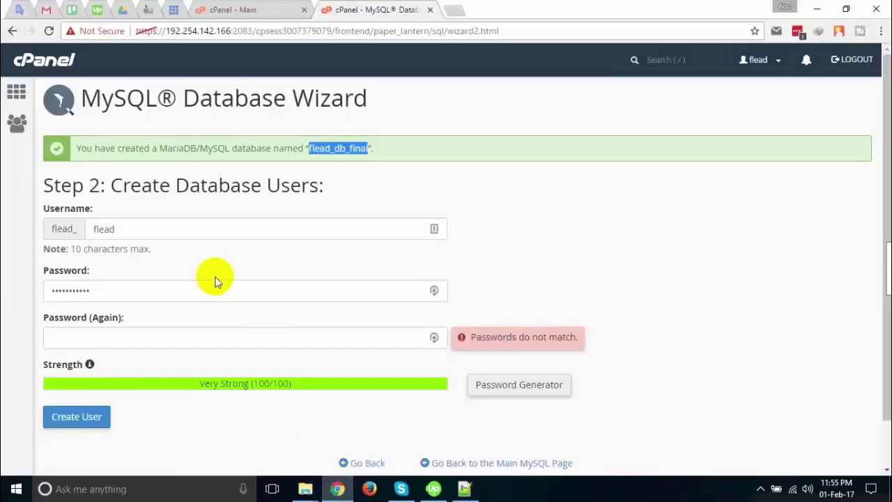
pyautogui.click(576, 198)
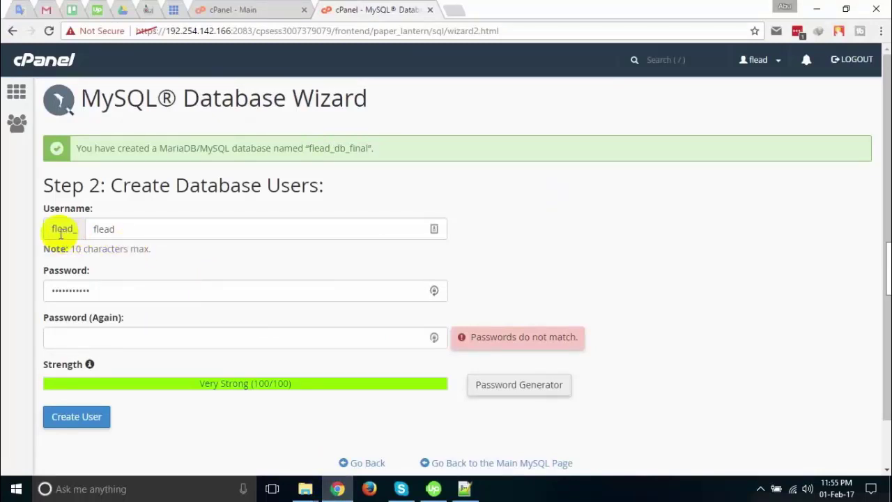
pyautogui.click(144, 230)
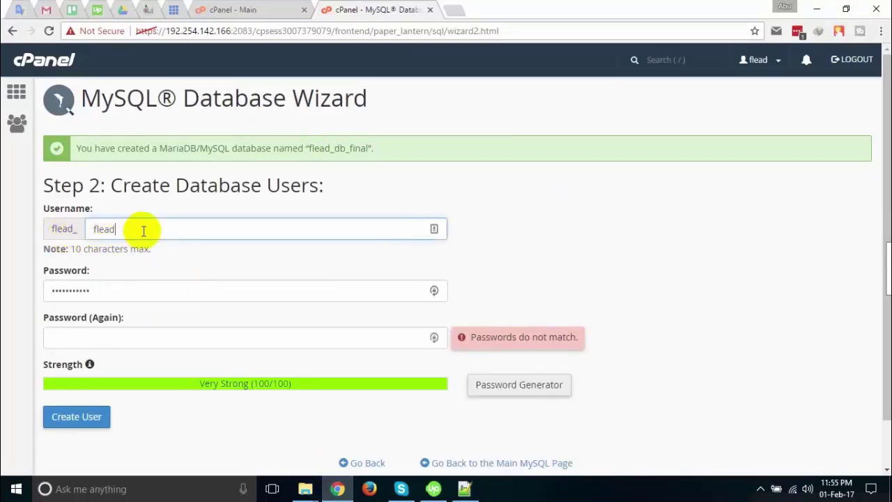
pyautogui.write('_haya')
# Enter the database user's password, repeat it for confirmation, and create the user
pyautogui.doubleClick(76, 291)
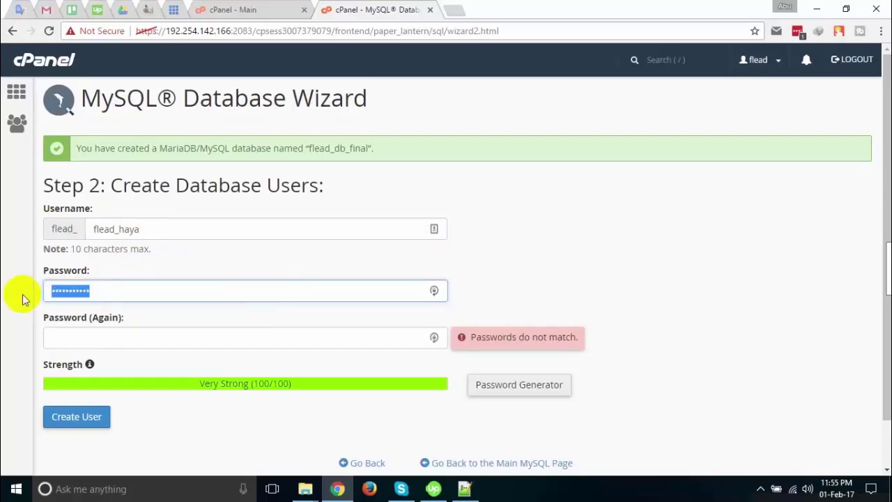
pyautogui.write('•••')
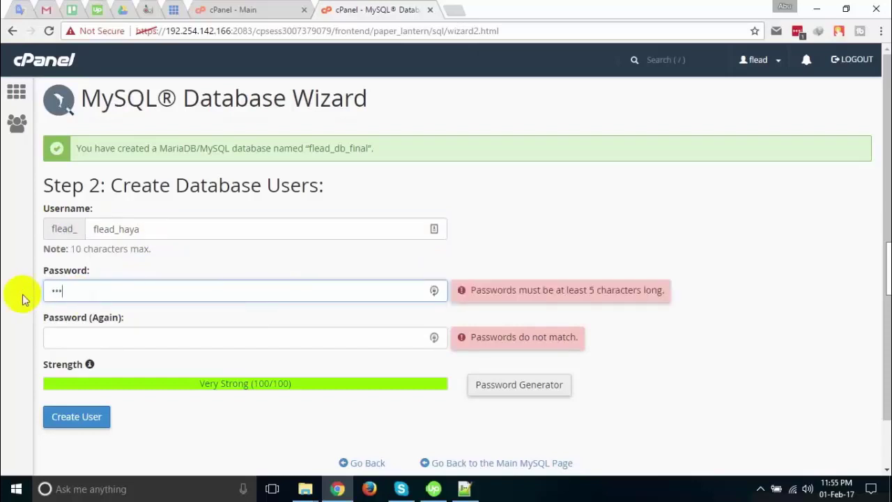
pyautogui.write('••••••••')
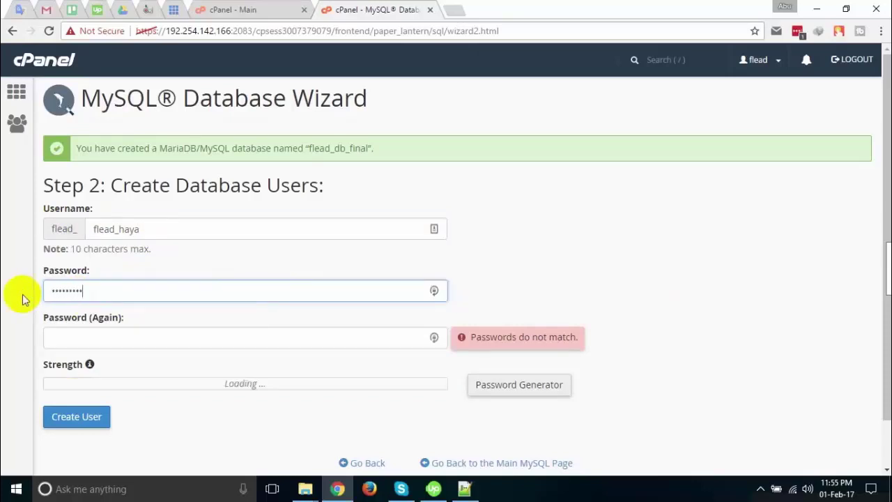
pyautogui.write('•')
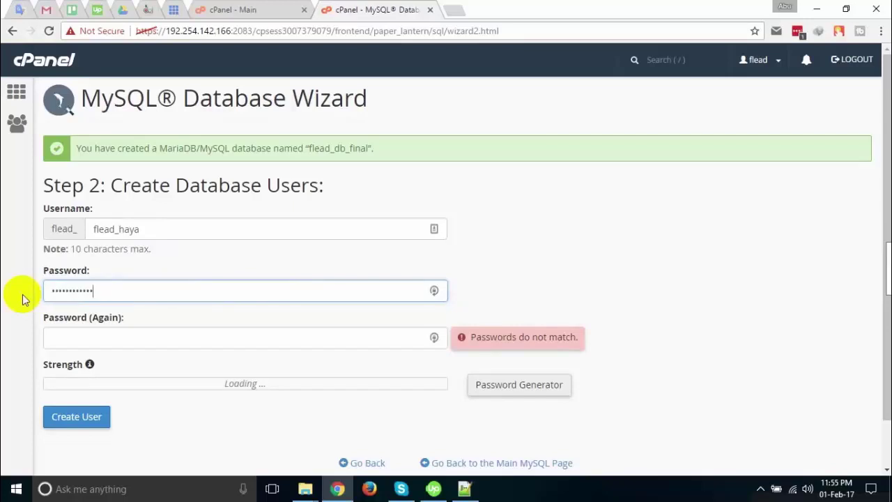
pyautogui.click(77, 338)
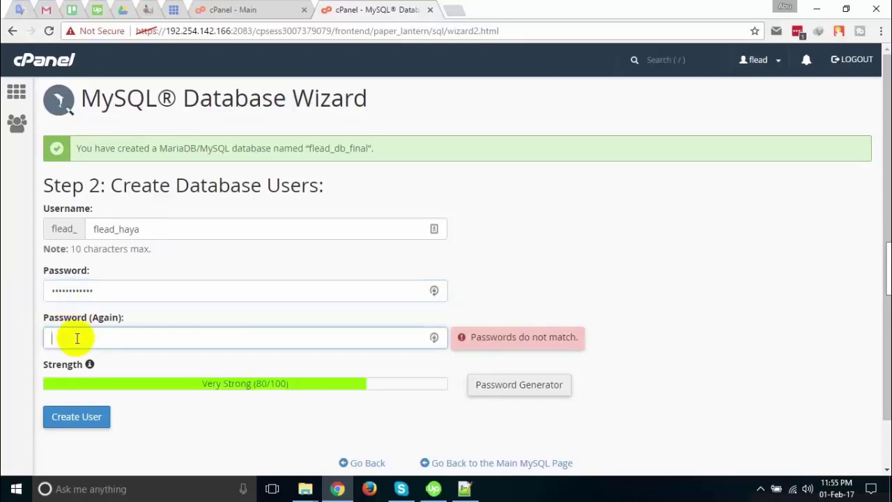
pyautogui.write('•••••••••')
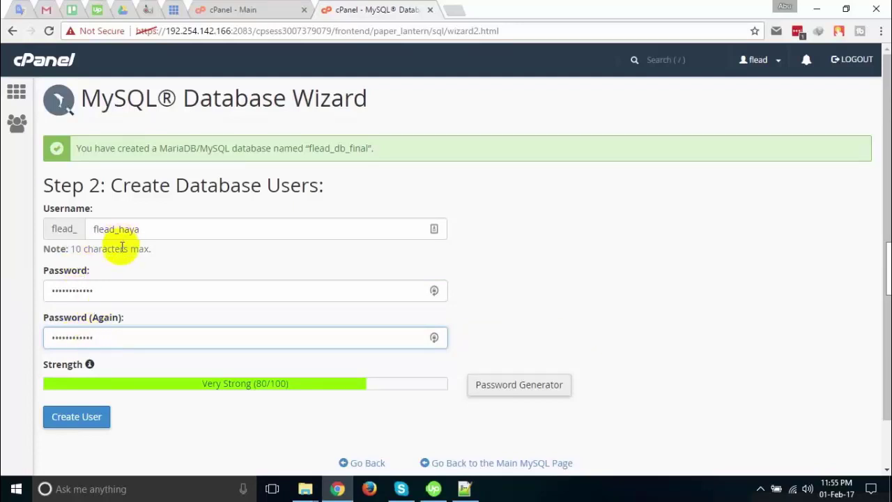
pyautogui.scroll(-1, 122, 248)
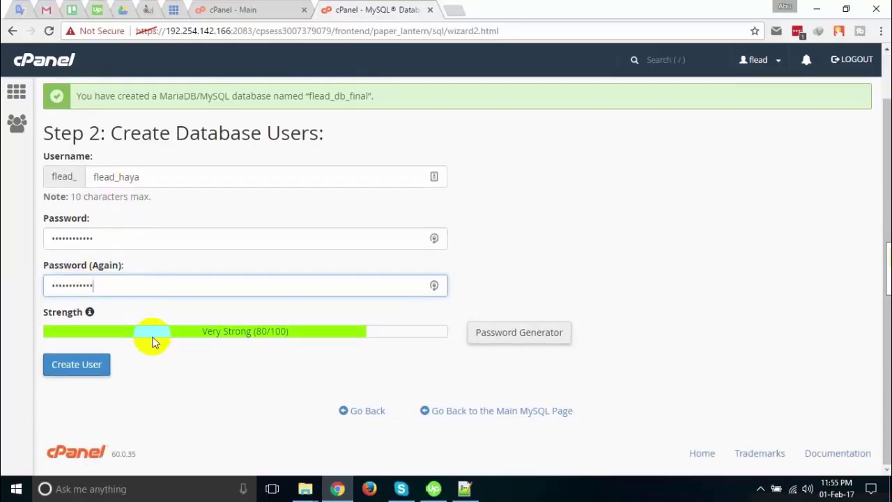
pyautogui.click(76, 365)
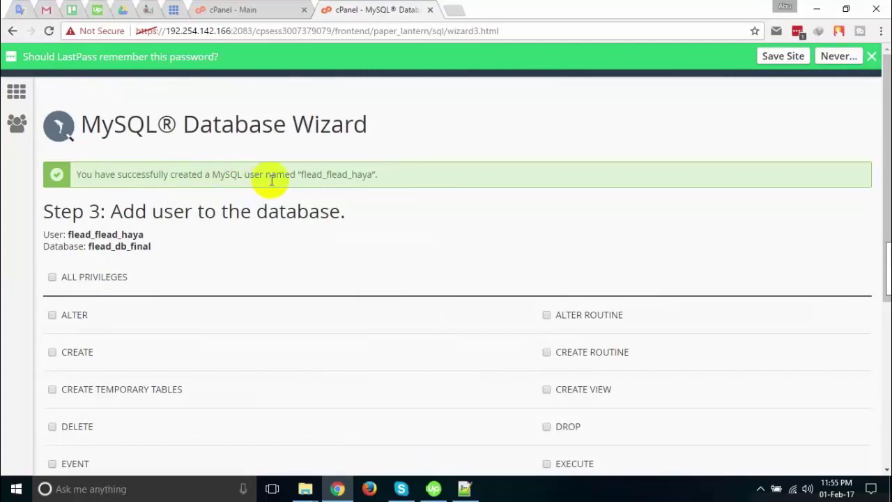
# Copy the full name of the new database user and note it in Notepad++ as "db user name flead_flead_haya", followed by a new line
pyautogui.doubleClick(324, 177)
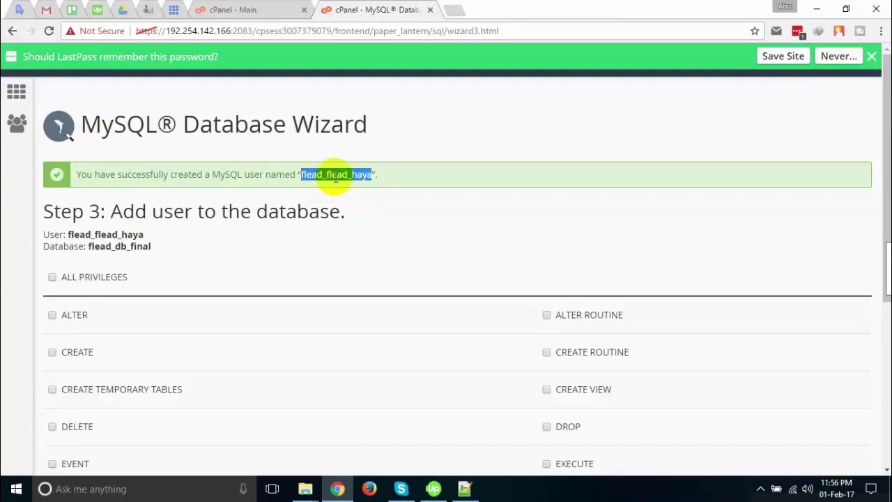
pyautogui.rightClick(335, 179)
pyautogui.click(357, 188)
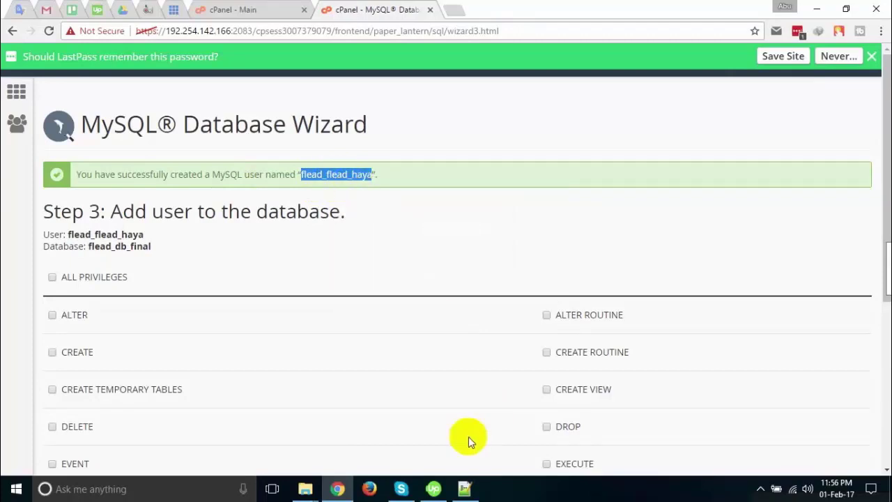
pyautogui.click(464, 488)
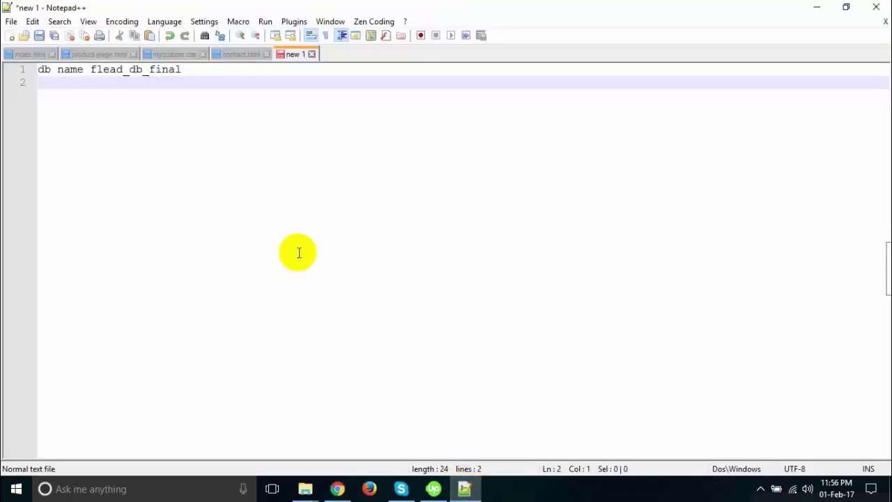
pyautogui.write('db user name')
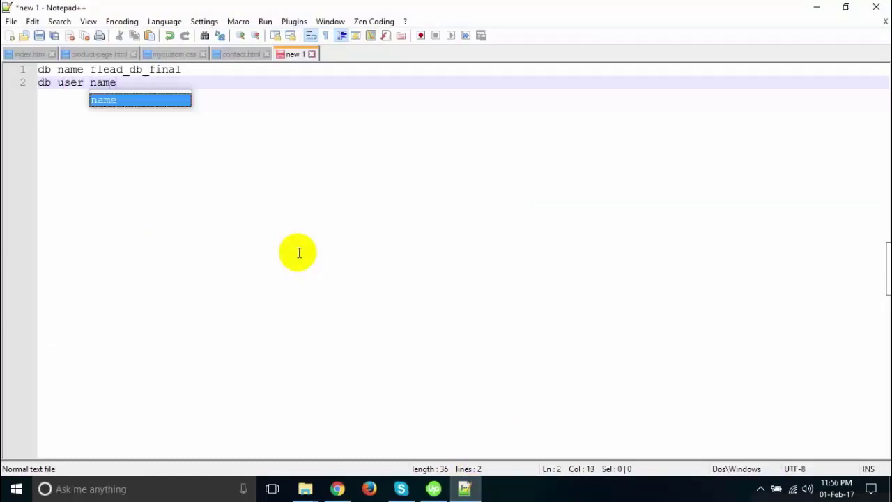
pyautogui.hotkey('ctrl', 'v')
pyautogui.press('Return')
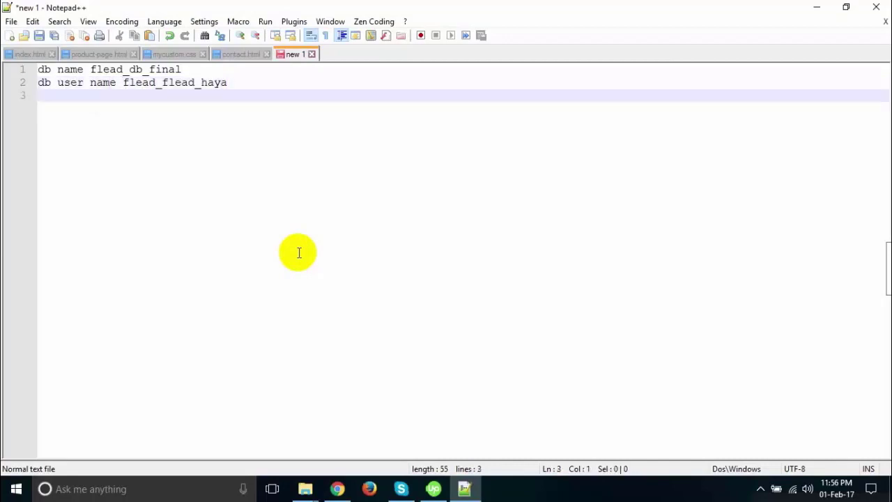
# Add a "db pw" entry on the third line of the notes, followed by a row of asterisks as the password placeholder
pyautogui.write('db pw .')
pyautogui.press('BackSpace')
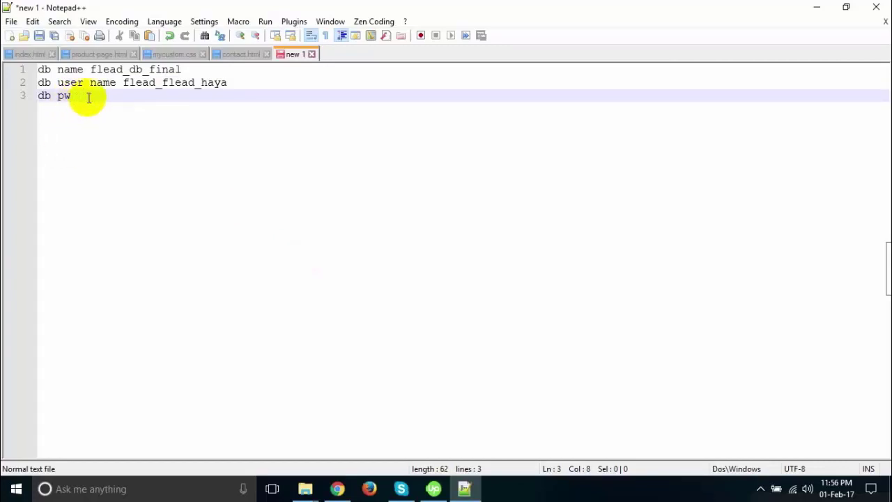
pyautogui.click(162, 93)
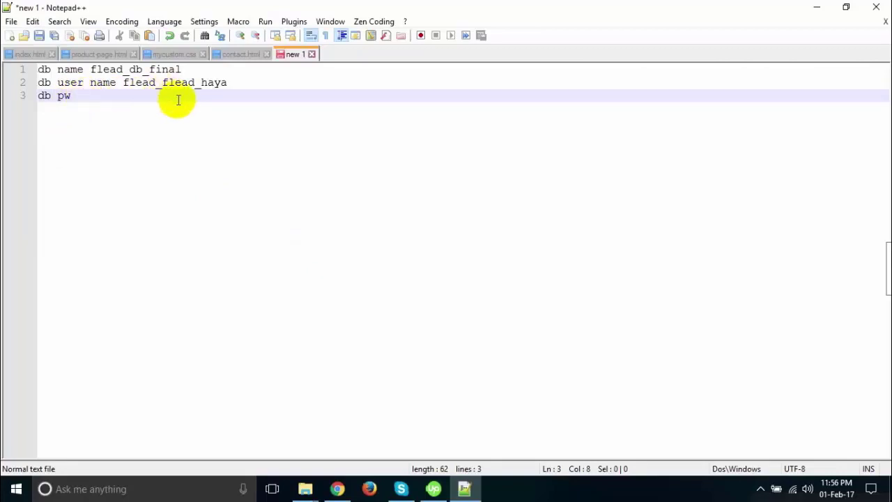
pyautogui.write('****')
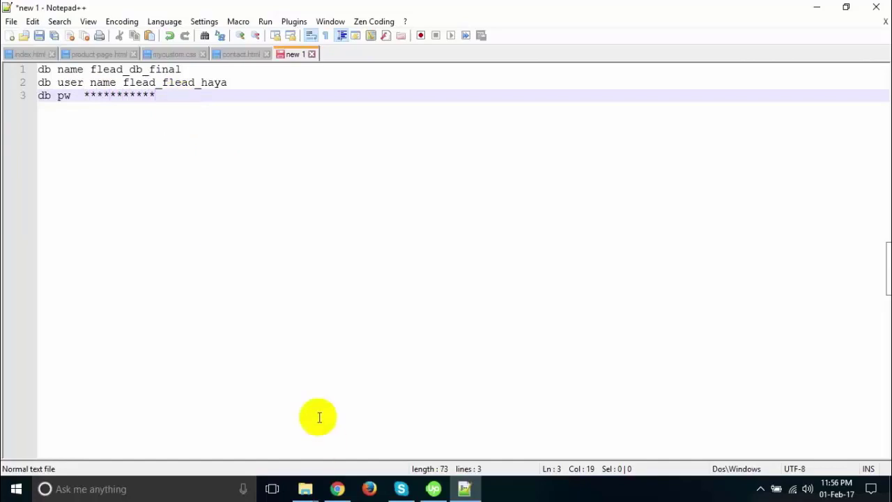
# Return to the cPanel main page in Chrome, open File Manager in a new browser tab and switch to it
pyautogui.click(337, 489)
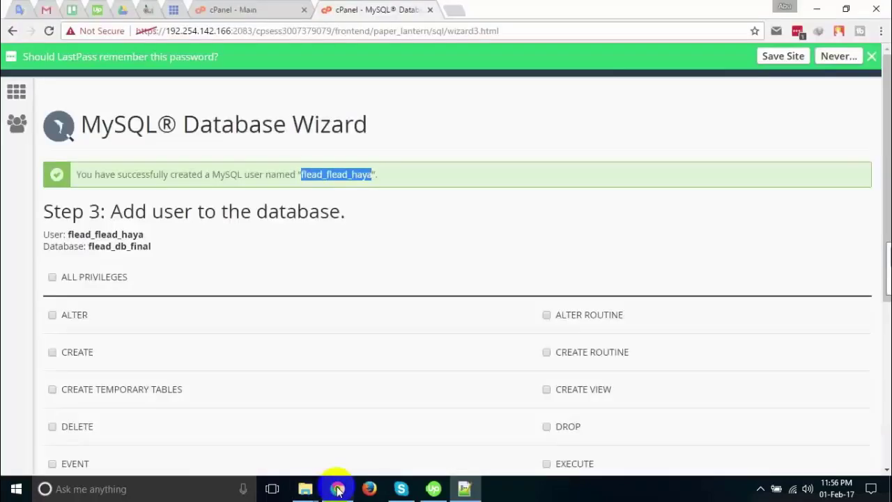
pyautogui.click(353, 91)
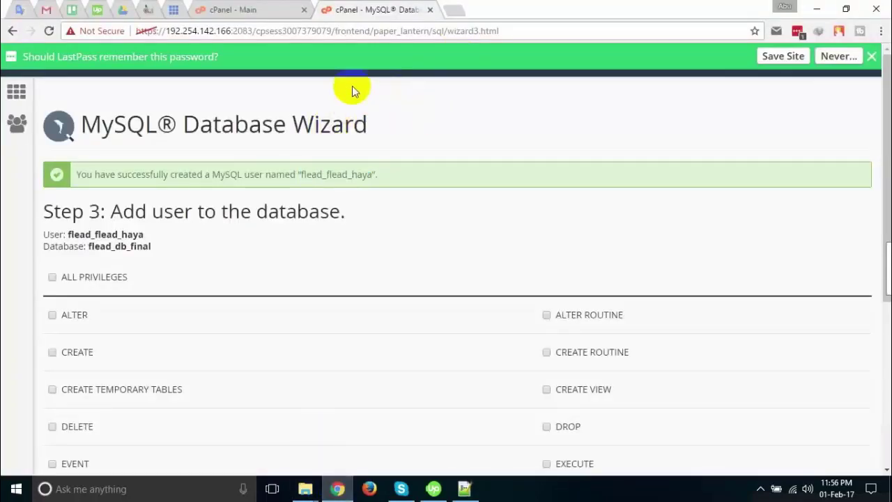
pyautogui.click(250, 7)
pyautogui.scroll(2, 309, 313)
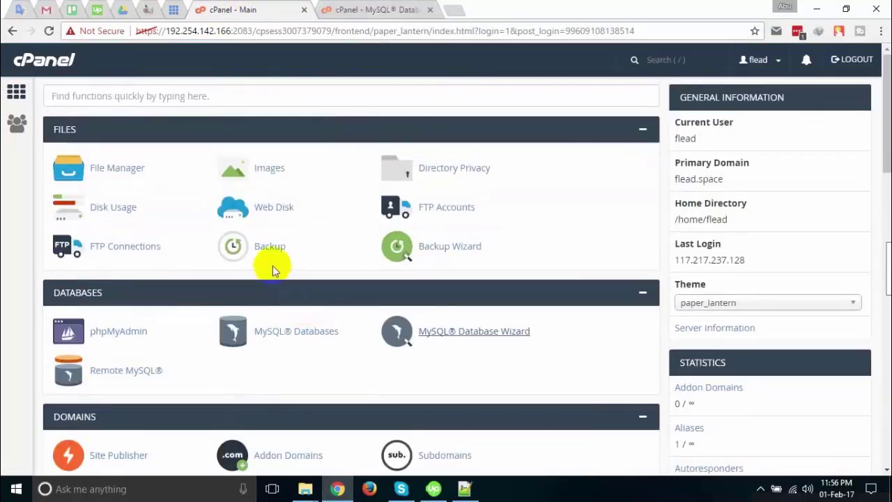
pyautogui.rightClick(105, 171)
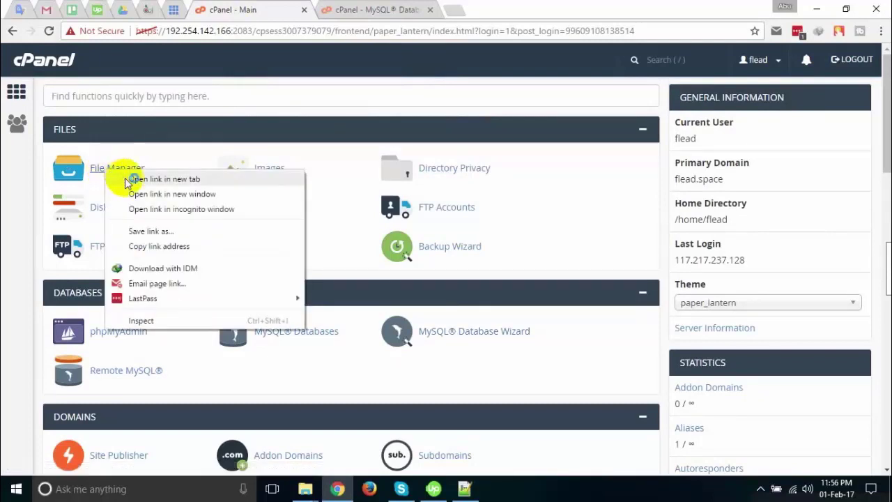
pyautogui.click(129, 180)
pyautogui.click(505, 9)
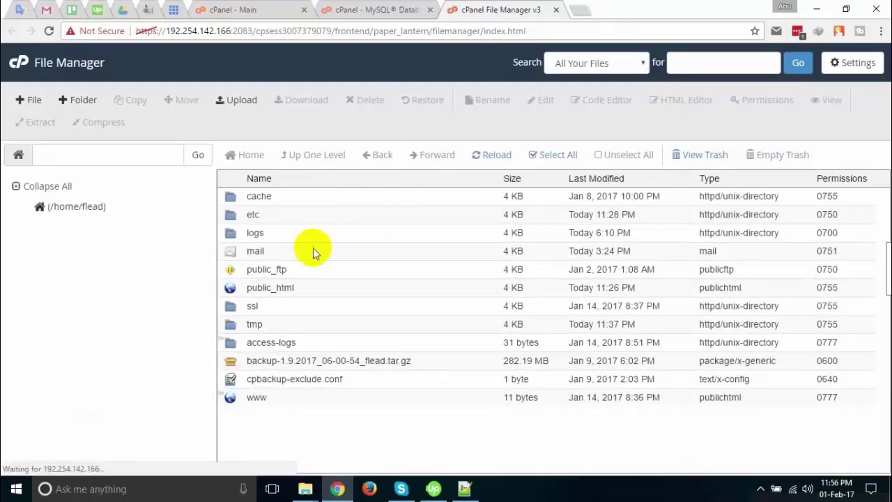
# Upload wordpress-4.7.2.zip from the Compressed folder in Downloads to public_html and return to that folder's file listing
pyautogui.doubleClick(241, 292)
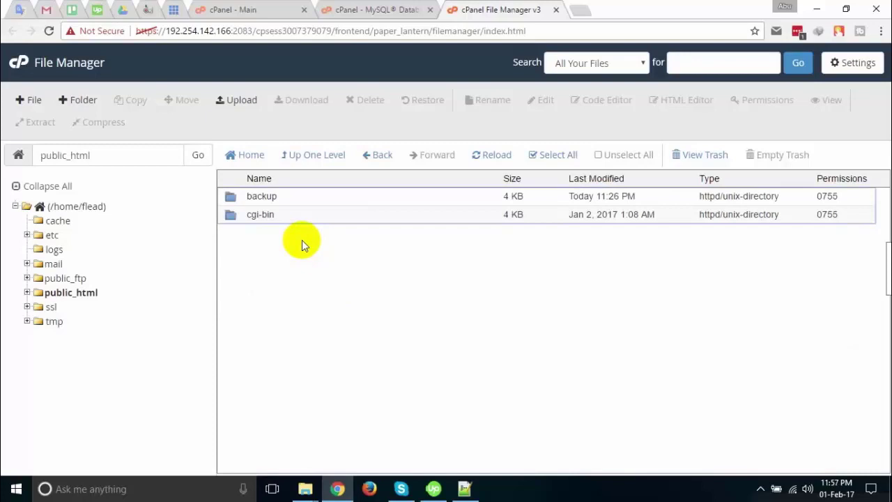
pyautogui.click(240, 101)
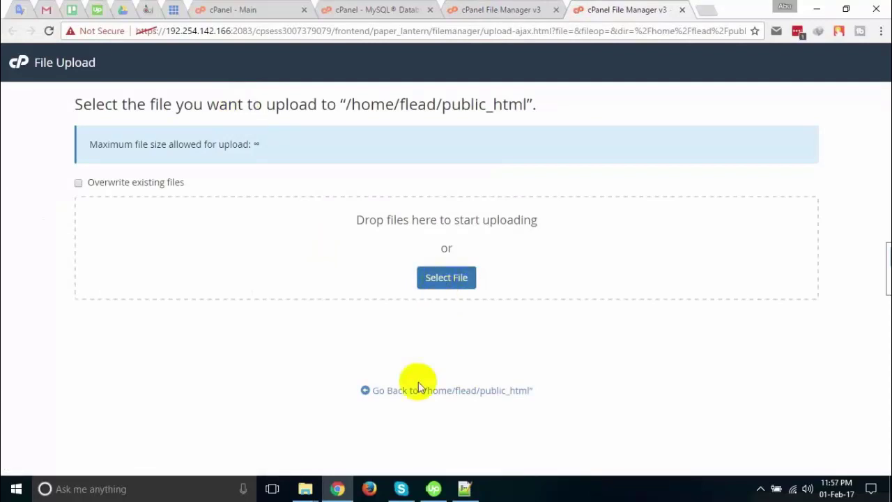
pyautogui.click(437, 281)
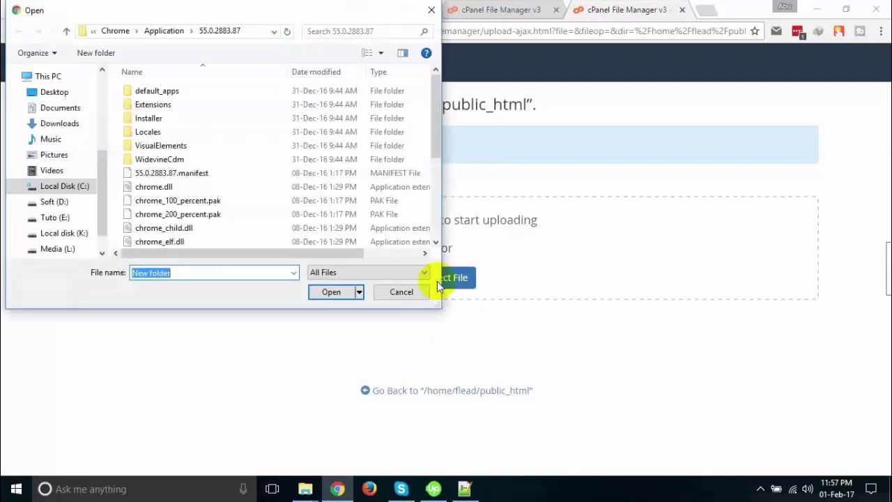
pyautogui.click(65, 128)
pyautogui.doubleClick(150, 126)
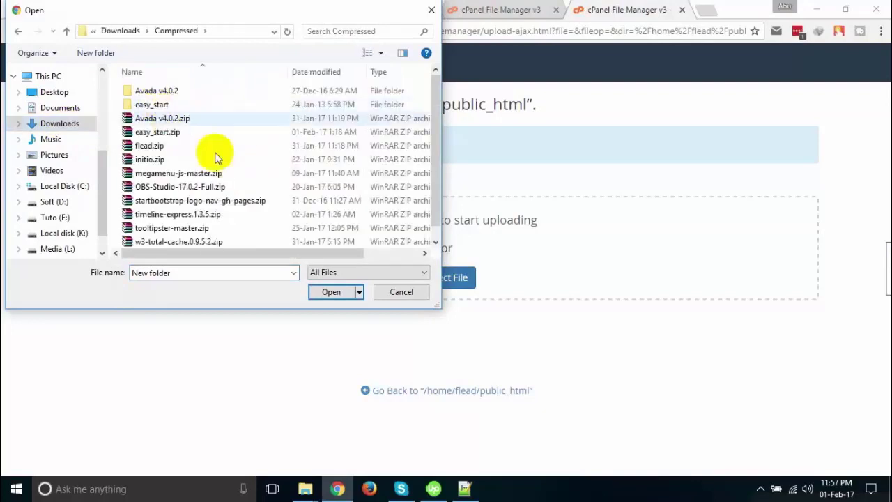
pyautogui.scroll(-2, 434, 131)
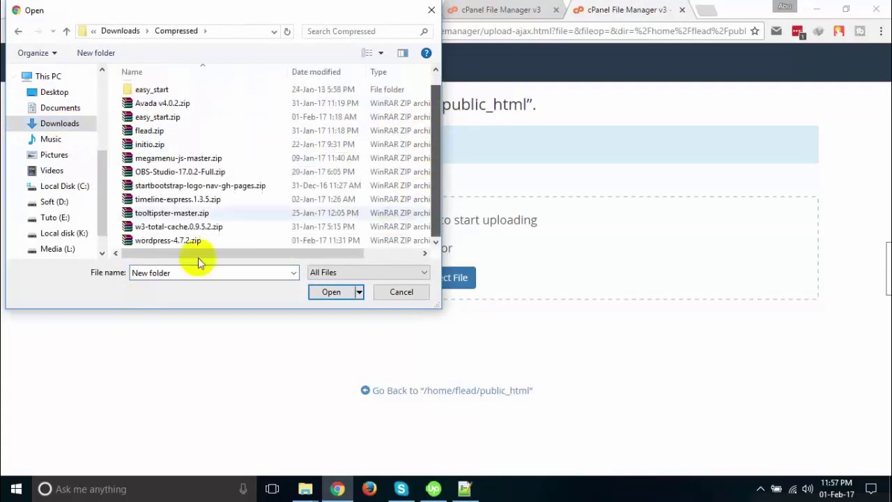
pyautogui.doubleClick(165, 240)
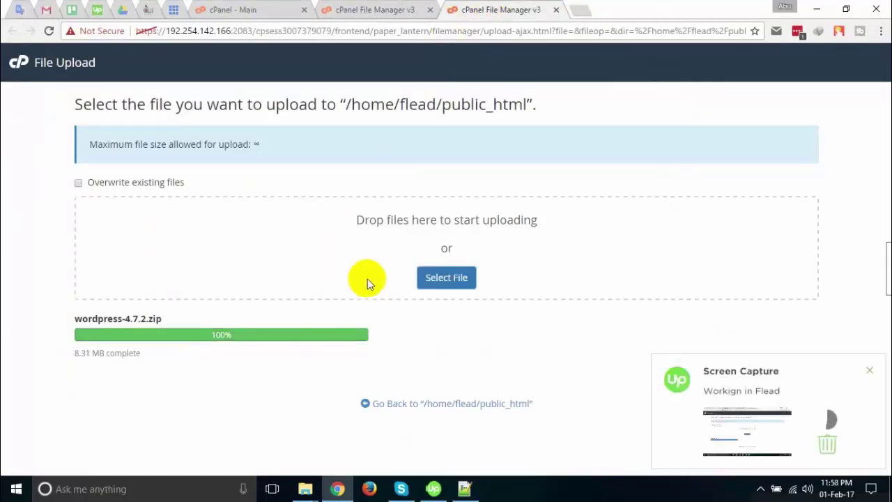
pyautogui.click(403, 410)
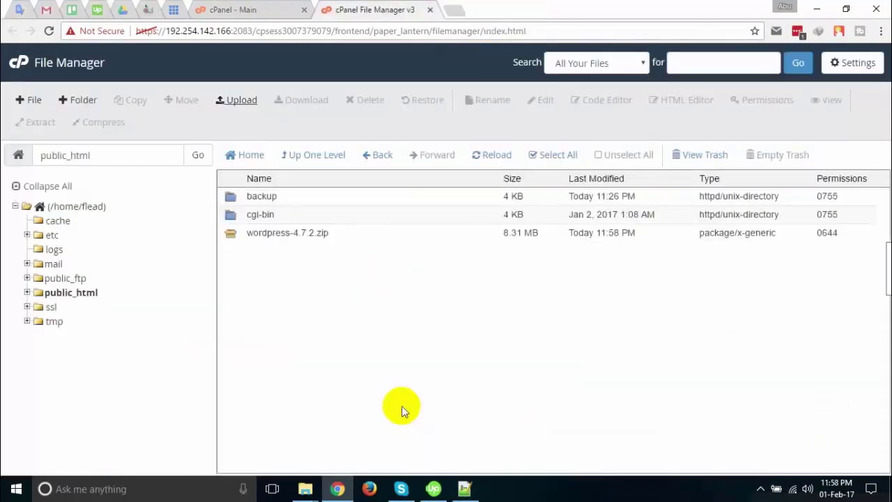
# Extract wordpress-4.7.2.zip into /public_html and dismiss the extraction results
pyautogui.rightClick(255, 238)
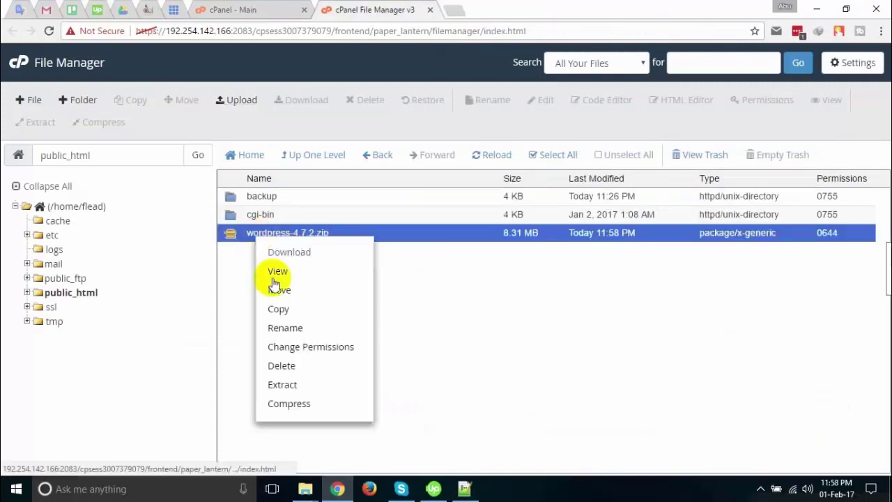
pyautogui.click(295, 386)
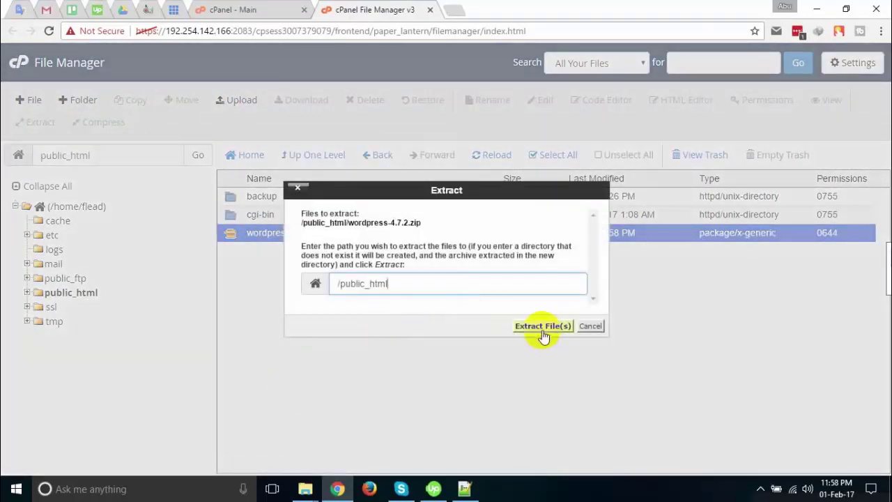
pyautogui.click(543, 327)
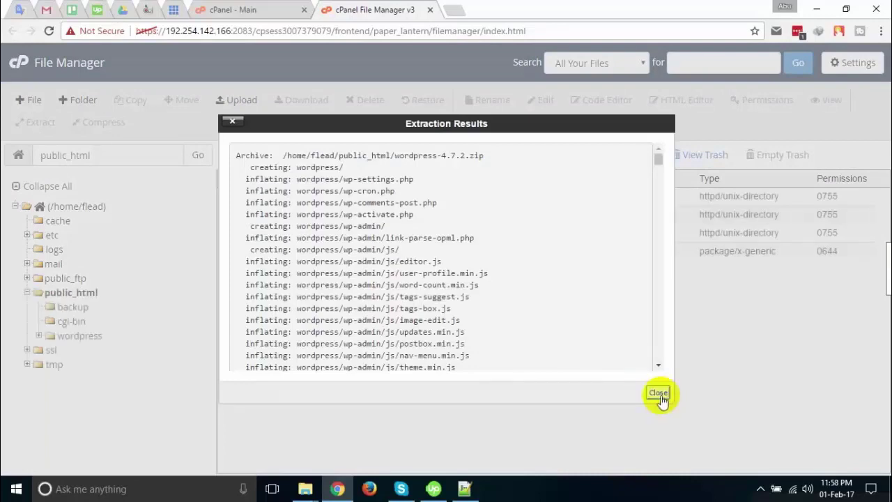
pyautogui.click(658, 394)
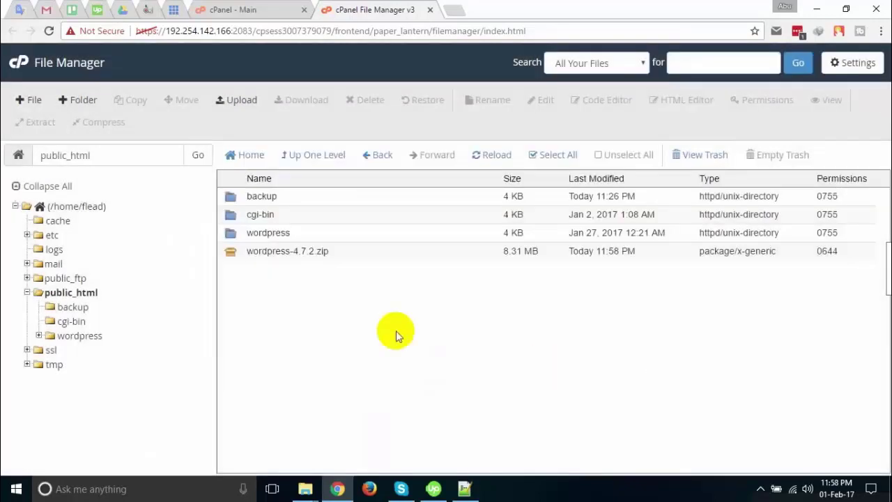
# Move all files from the wordpress folder to /public_html/ and return to the public_html listing
pyautogui.doubleClick(239, 237)
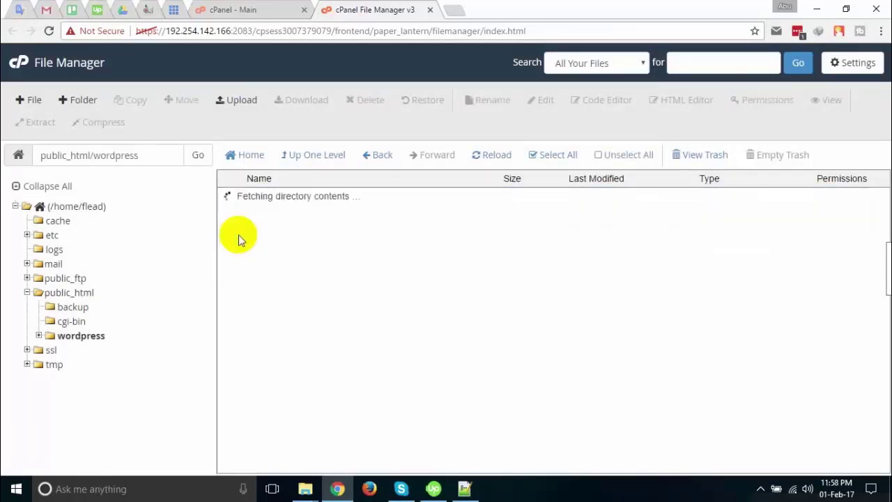
pyautogui.click(549, 154)
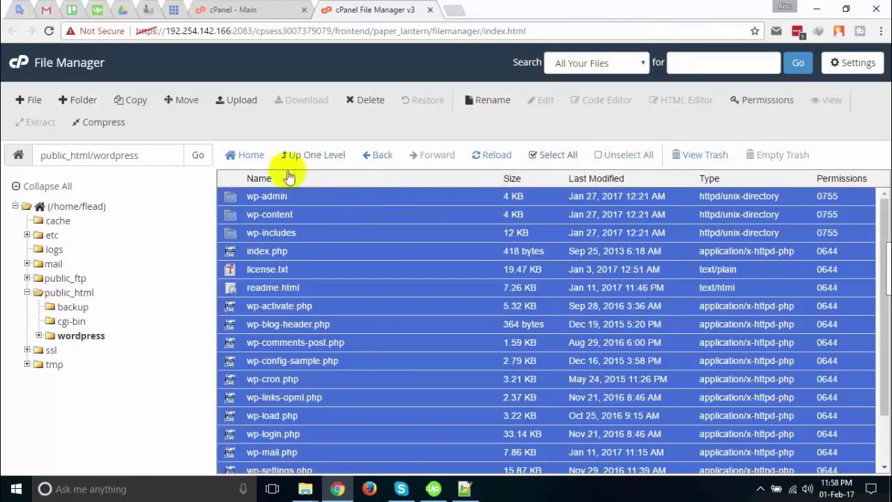
pyautogui.click(186, 101)
pyautogui.moveTo(454, 318); pyautogui.dragTo(388, 317)
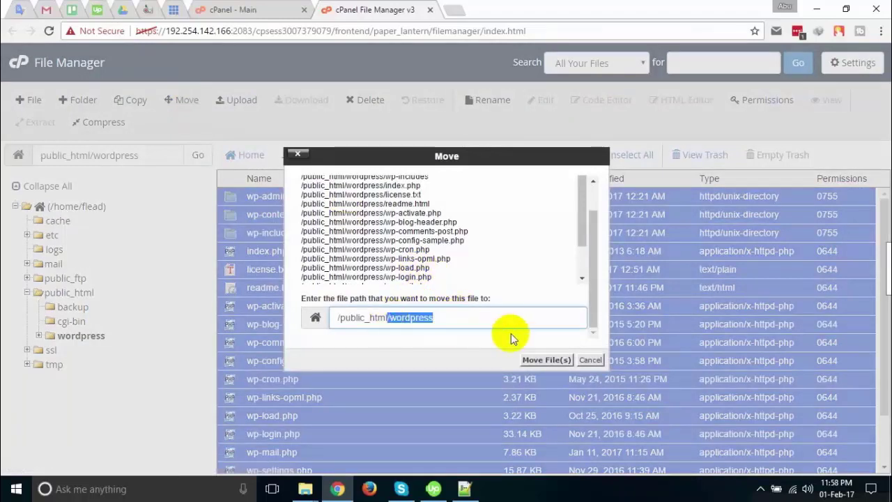
pyautogui.press('BackSpace')
pyautogui.write('/')
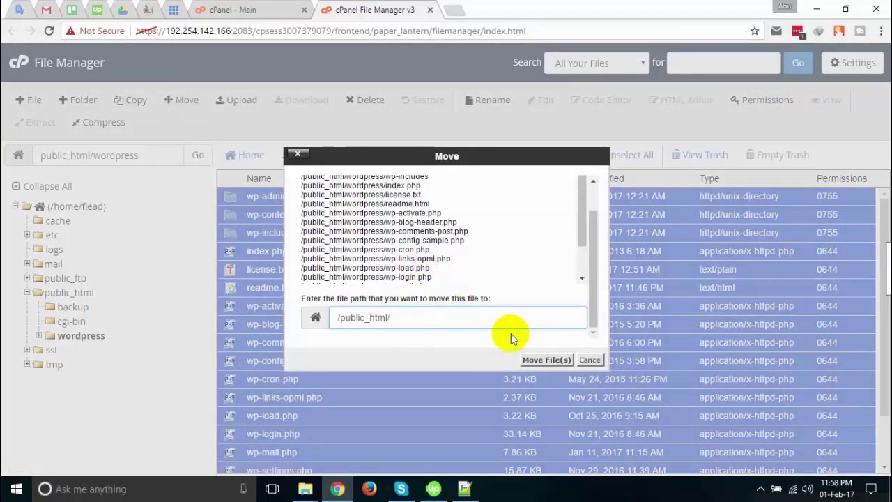
pyautogui.click(546, 361)
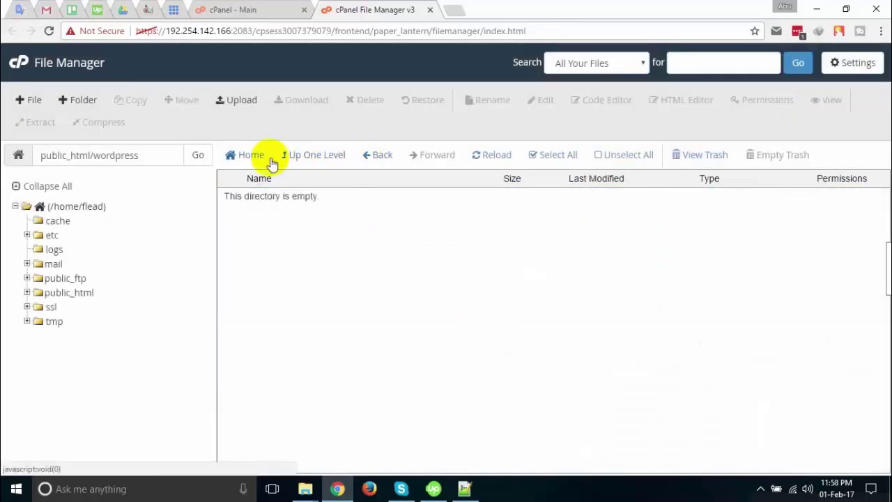
pyautogui.click(310, 160)
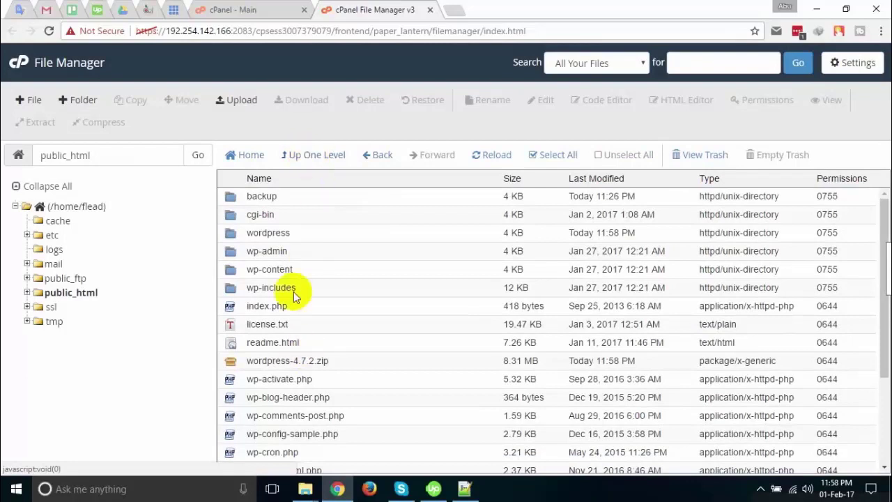
# Delete the emptied wordpress folder from public_html by moving it to the trash
pyautogui.rightClick(234, 233)
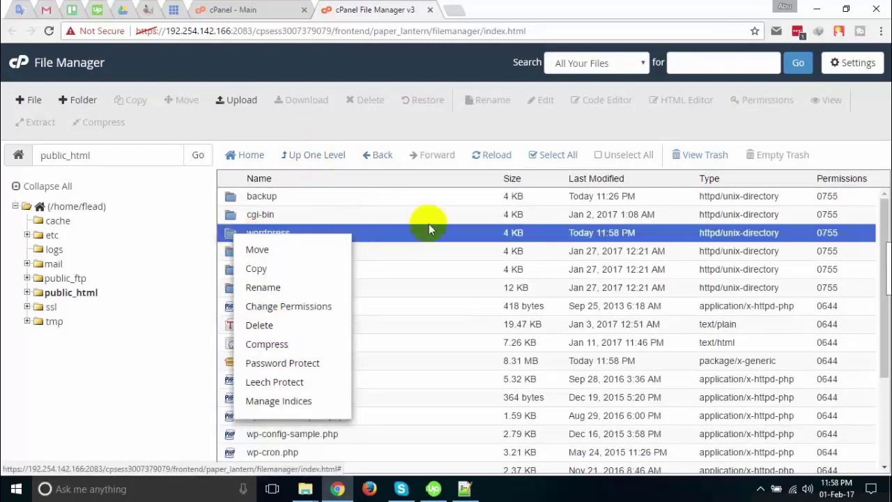
pyautogui.click(363, 234)
pyautogui.rightClick(234, 234)
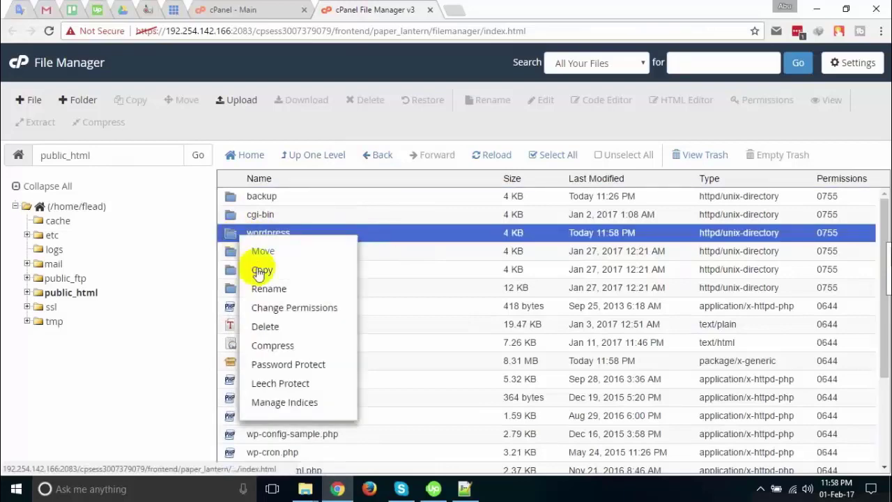
pyautogui.click(268, 329)
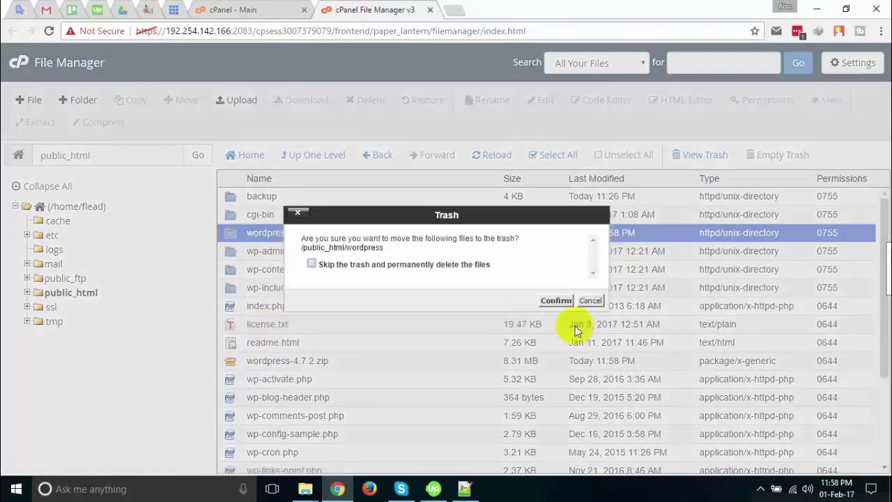
pyautogui.click(554, 303)
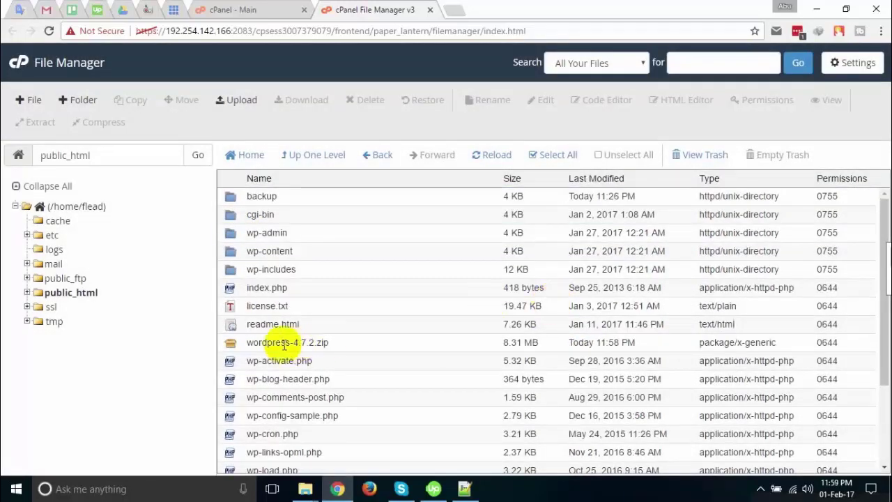
# Move the wordpress-4.7.2.zip archive in public_html to the trash
pyautogui.rightClick(239, 349)
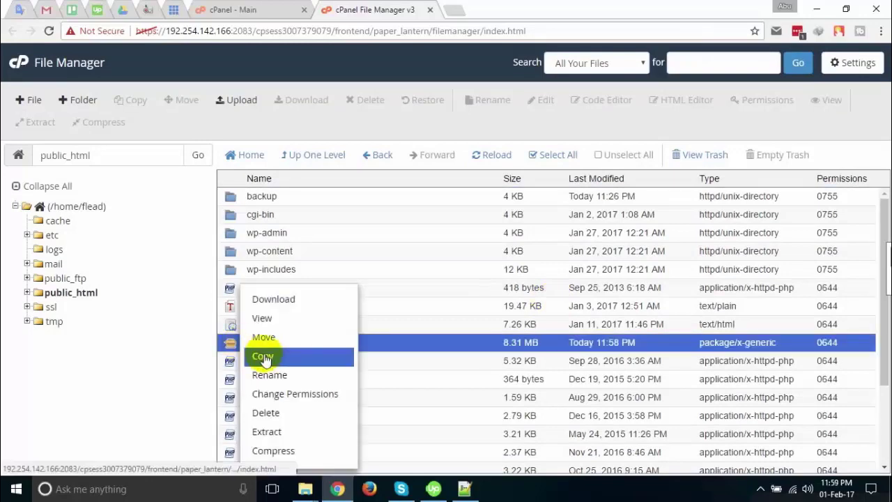
pyautogui.click(272, 415)
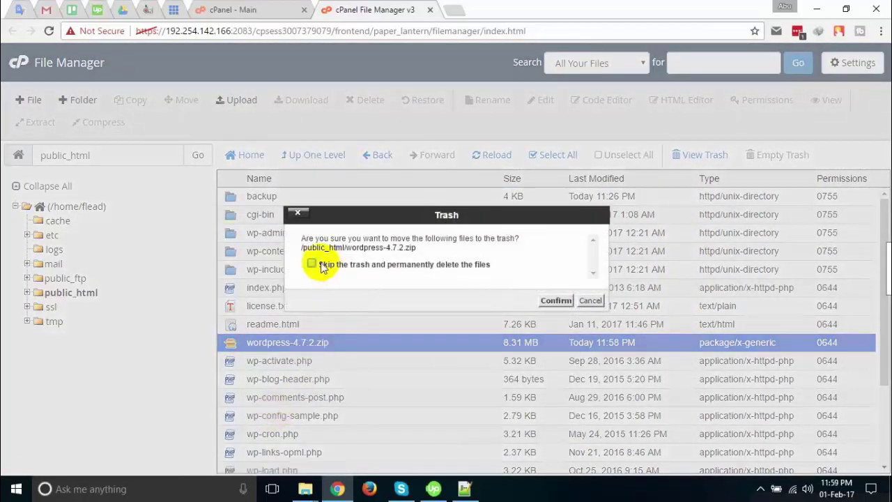
pyautogui.click(559, 302)
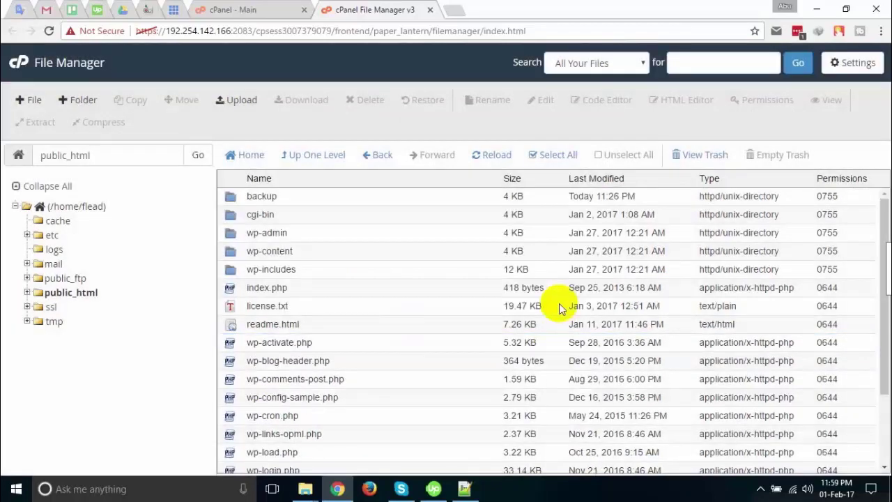
# Open flead.space in a new browser tab and continue the WordPress setup in English (United States)
pyautogui.click(453, 12)
pyautogui.write('flead.space')
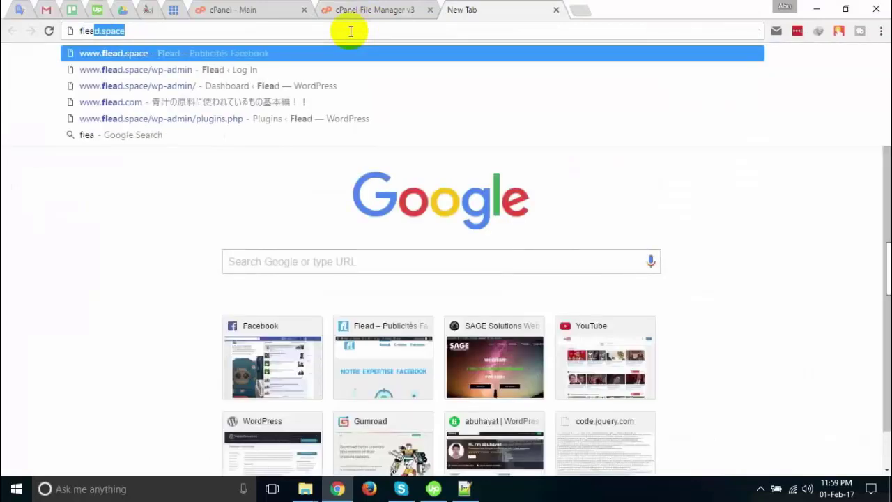
pyautogui.press('Right')
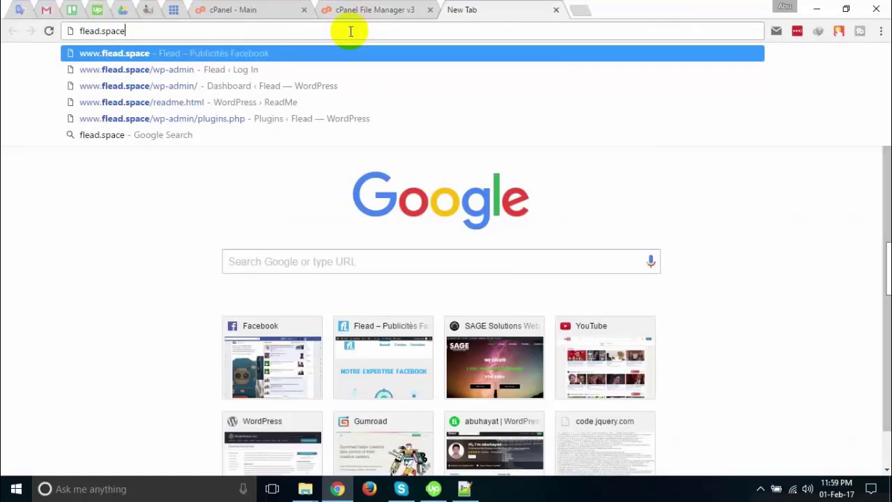
pyautogui.press('Return')
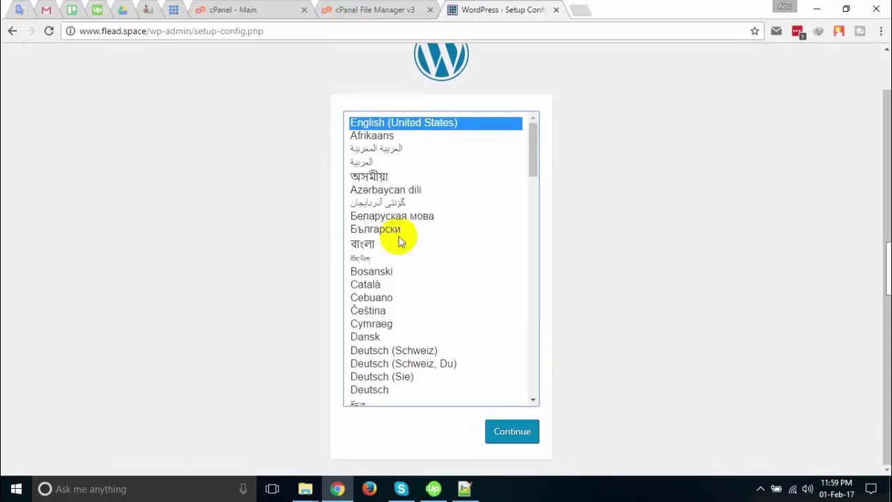
pyautogui.click(516, 432)
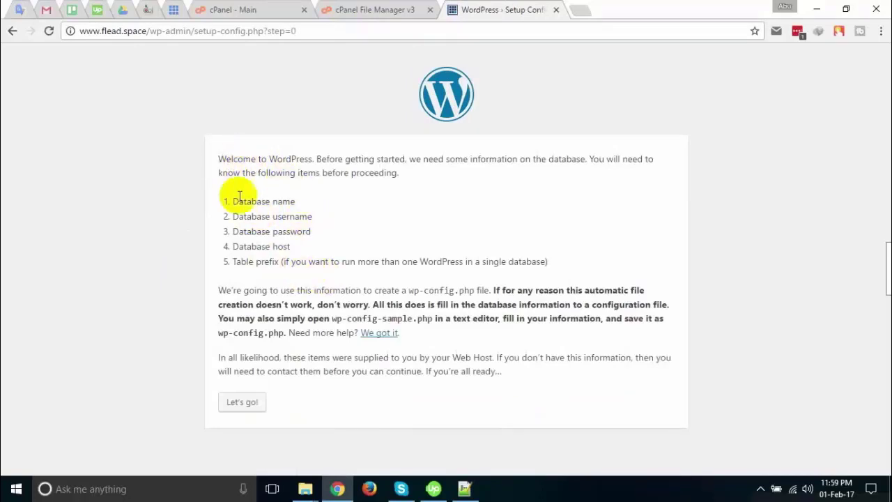
# Review the list of required database details on the welcome page and proceed to the database connection form
pyautogui.moveTo(232, 201)
pyautogui.mouseDown()
pyautogui.moveTo(309, 199)
pyautogui.moveTo(233, 216)
pyautogui.mouseUp()
pyautogui.moveTo(312, 232); pyautogui.dragTo(232, 231)
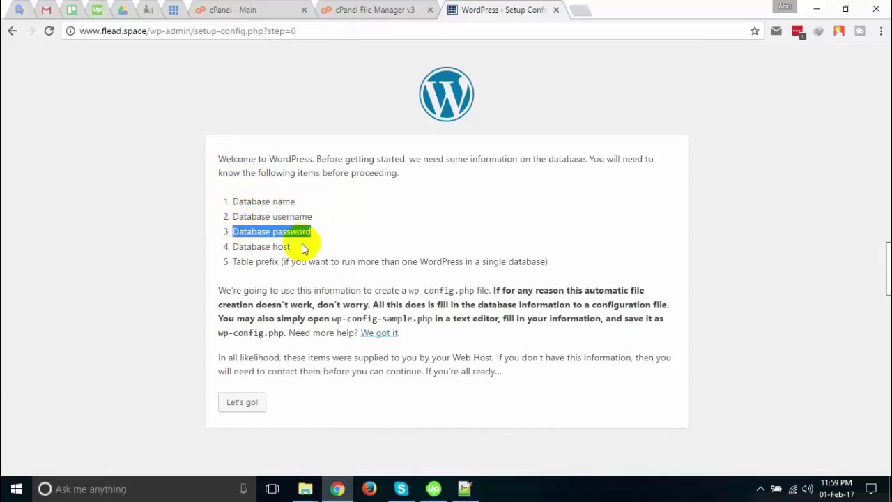
pyautogui.moveTo(301, 248); pyautogui.dragTo(232, 268)
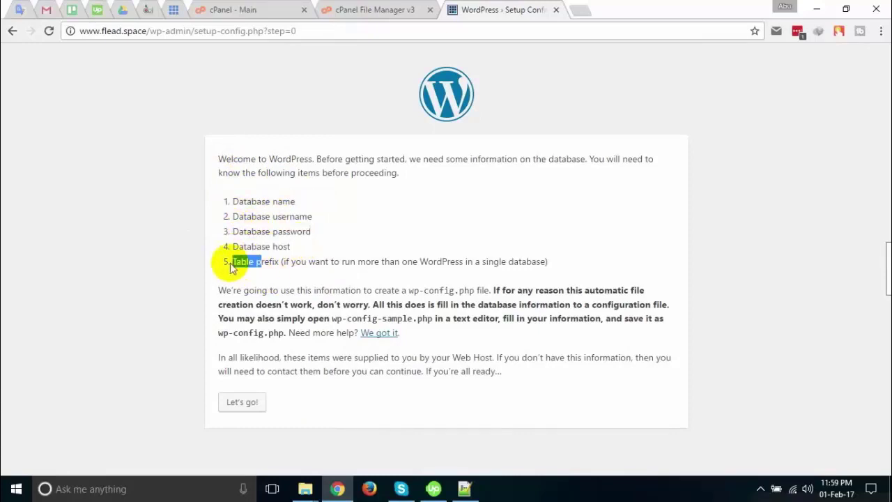
pyautogui.click(344, 221)
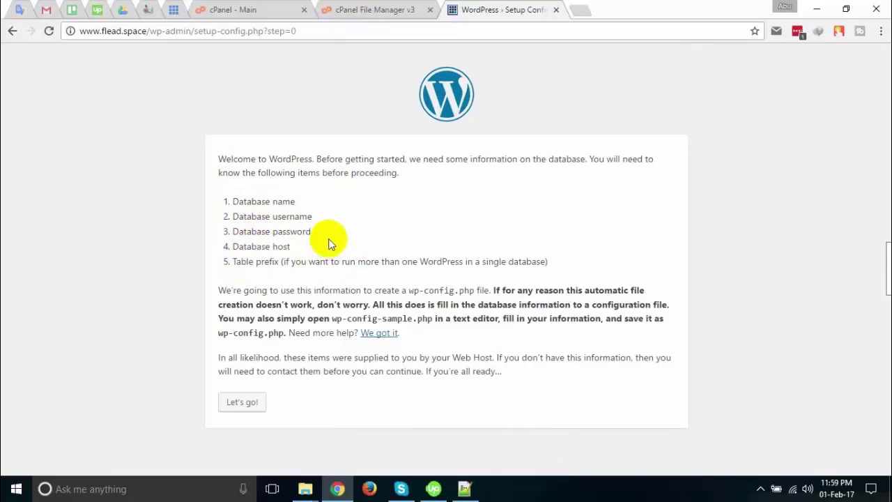
pyautogui.moveTo(555, 259); pyautogui.dragTo(219, 195)
pyautogui.click(299, 322)
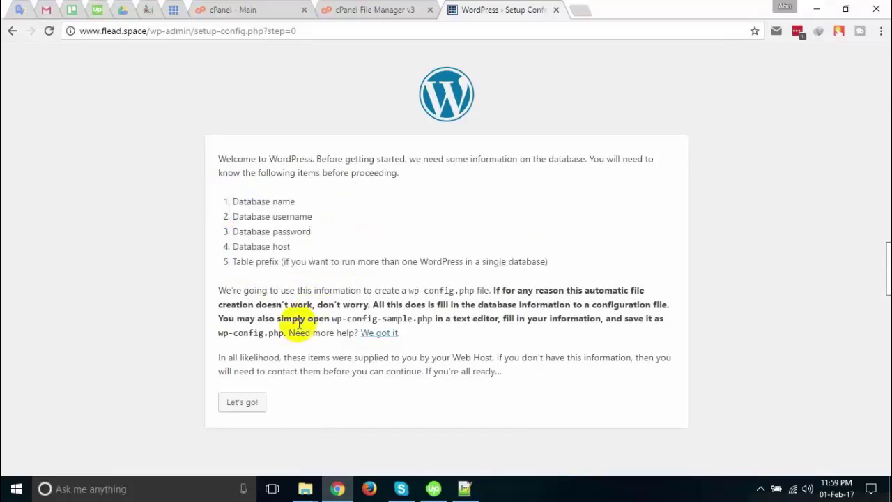
pyautogui.click(251, 403)
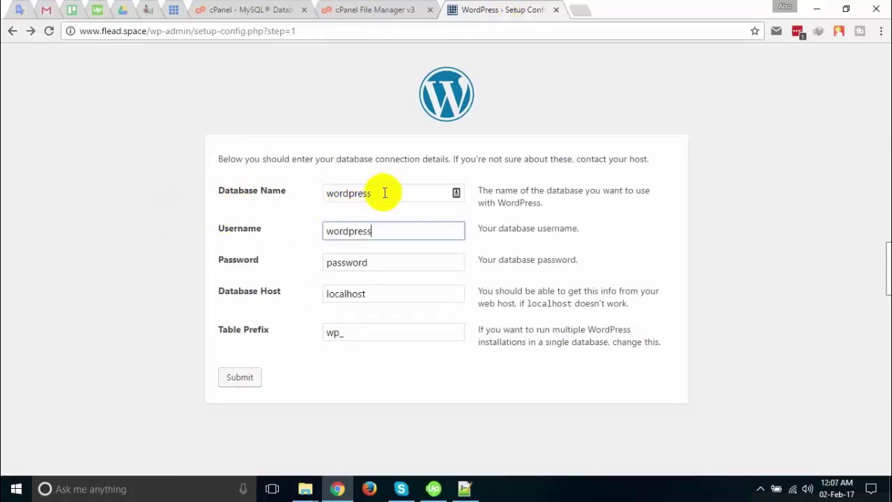
# Copy the database name flead_db_final from the Notepad++ notes and enter it as the Database Name in Chrome's setup form
pyautogui.moveTo(384, 193); pyautogui.dragTo(265, 189)
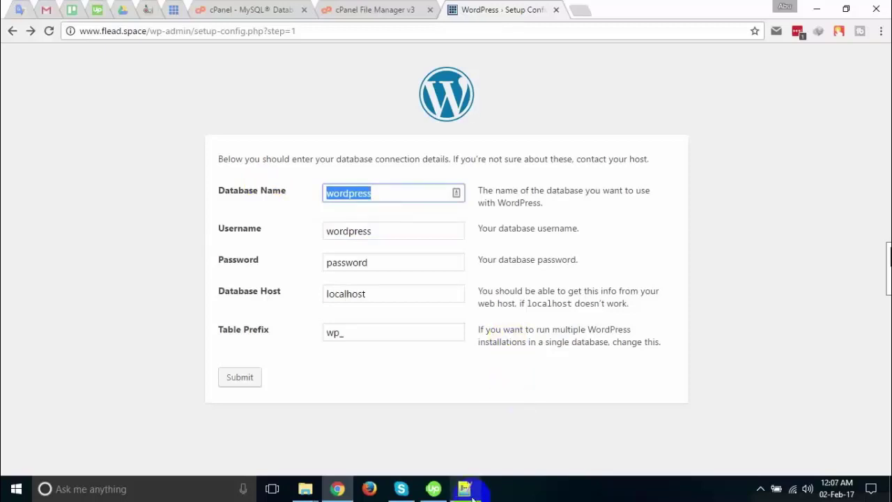
pyautogui.click(471, 491)
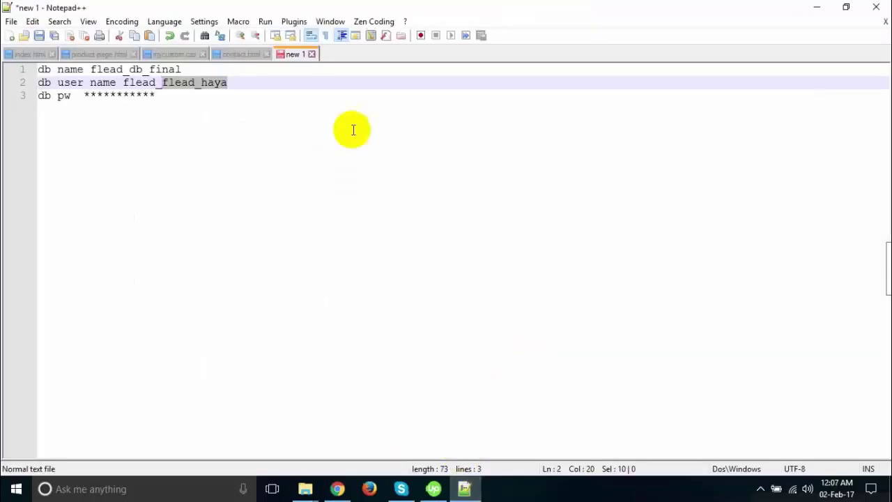
pyautogui.doubleClick(165, 69)
pyautogui.rightClick(168, 67)
pyautogui.click(185, 90)
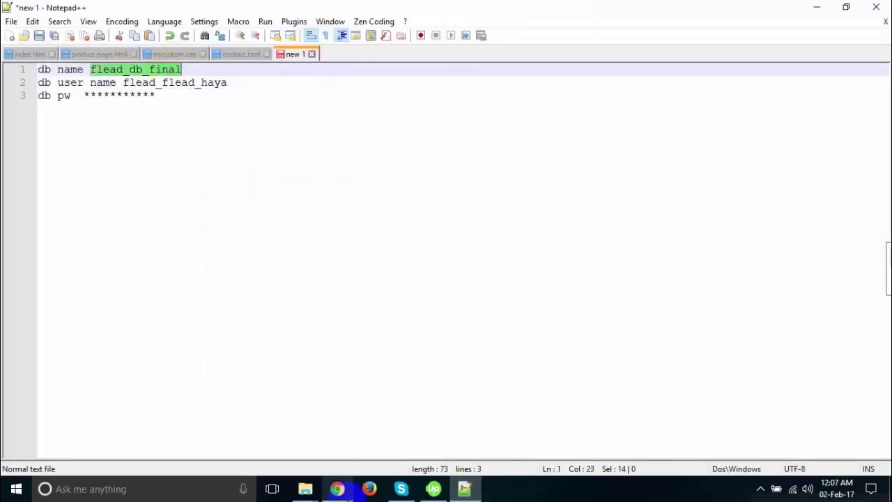
pyautogui.click(337, 489)
pyautogui.rightClick(349, 195)
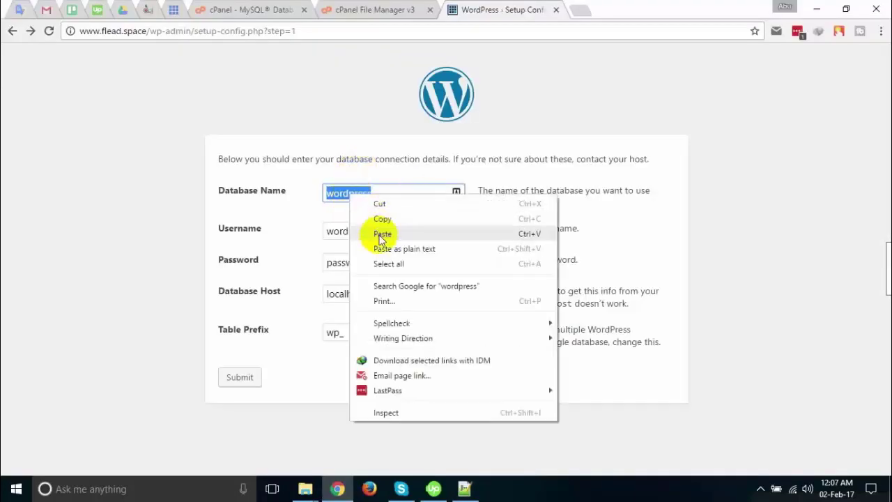
pyautogui.click(382, 234)
pyautogui.click(677, 250)
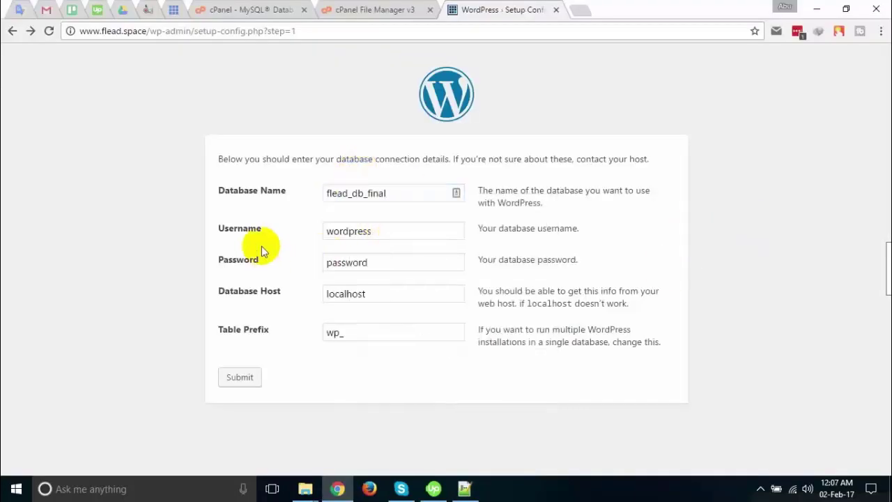
# Copy the database user name from the second line of the Notepad++ notes into the Username field of Chrome's setup form
pyautogui.doubleClick(376, 231)
pyautogui.click(478, 486)
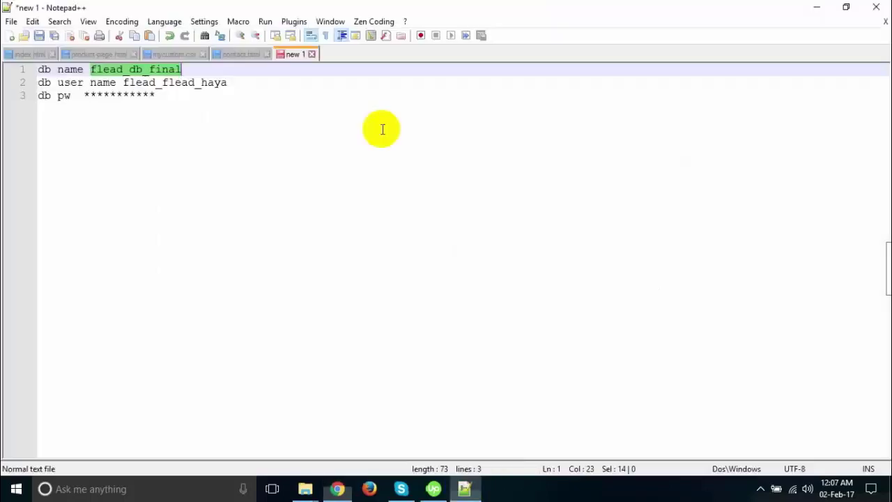
pyautogui.doubleClick(194, 85)
pyautogui.rightClick(195, 87)
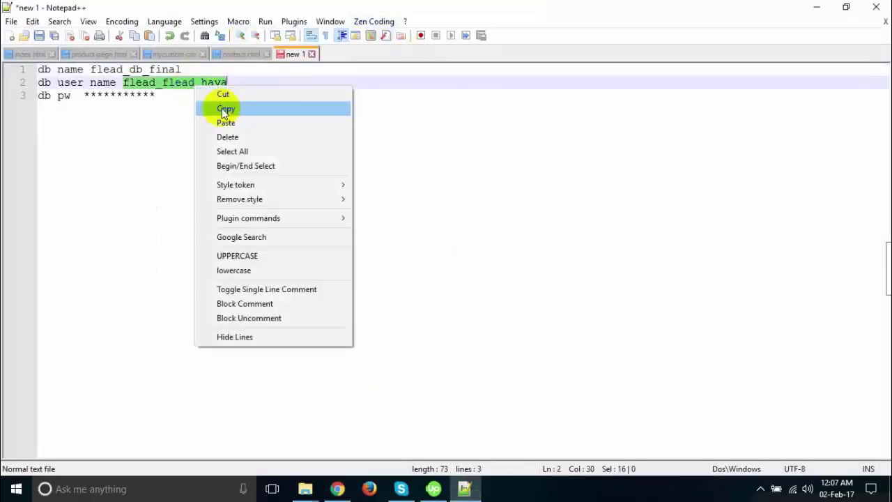
pyautogui.click(224, 108)
pyautogui.click(338, 488)
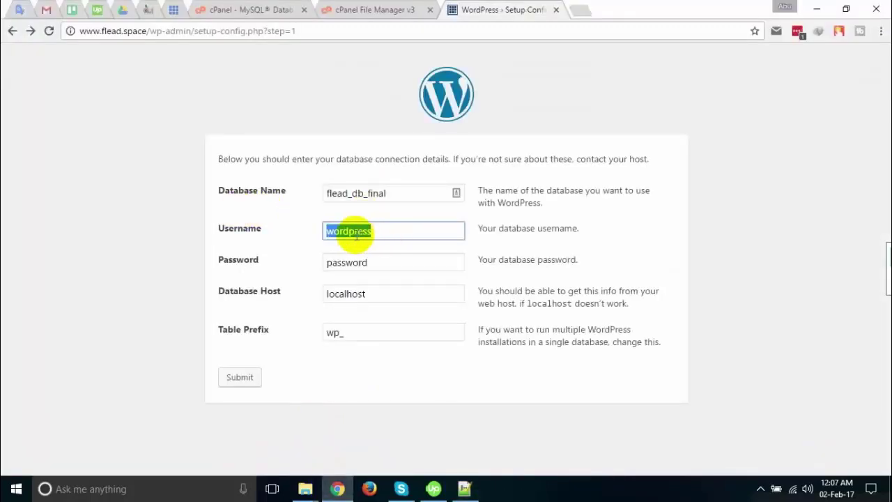
pyautogui.rightClick(378, 233)
pyautogui.click(394, 274)
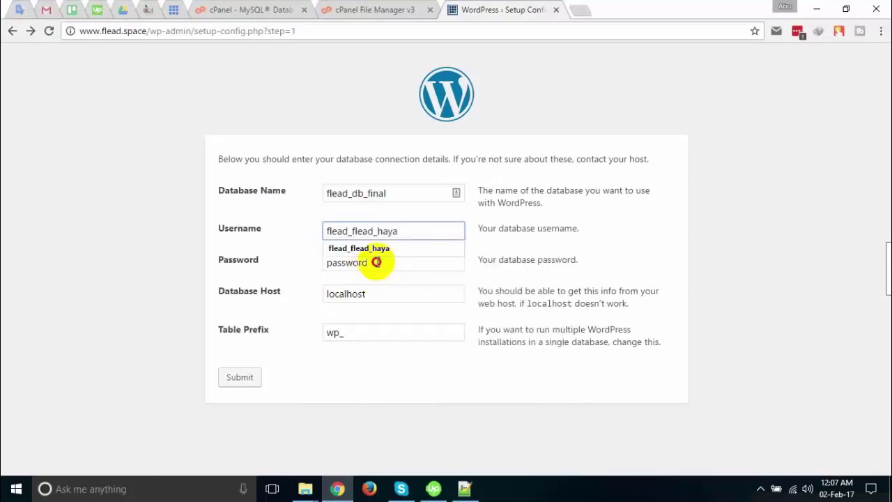
# Replace the placeholder in the Password field with the database user's password
pyautogui.press('Tab')
pyautogui.press('BackSpace')
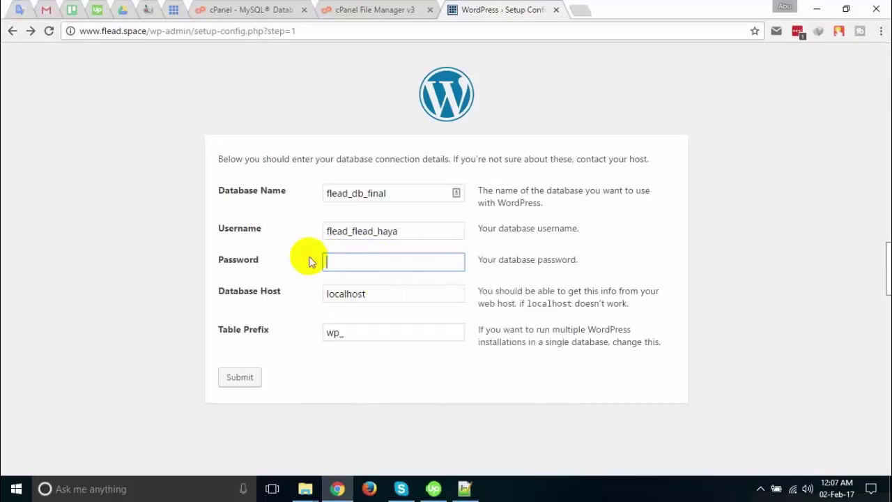
# Keep localhost as the Database Host, submit the connection details and run the WordPress install
pyautogui.click(383, 292)
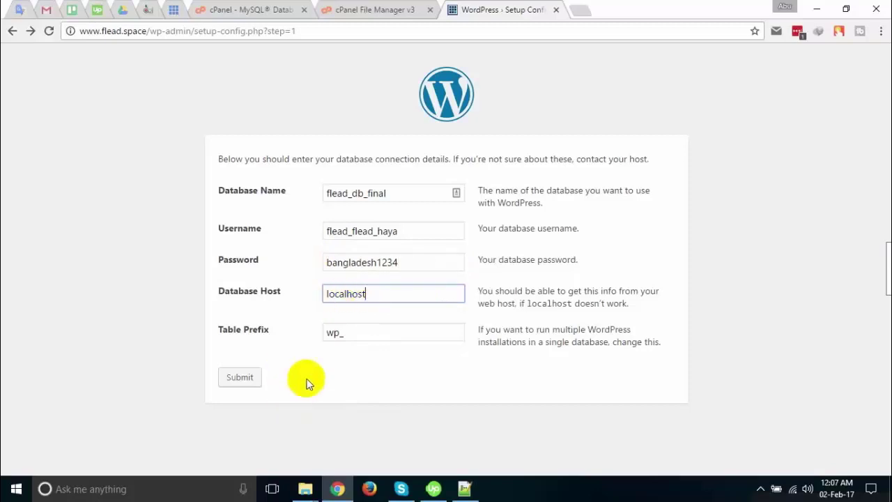
pyautogui.click(244, 381)
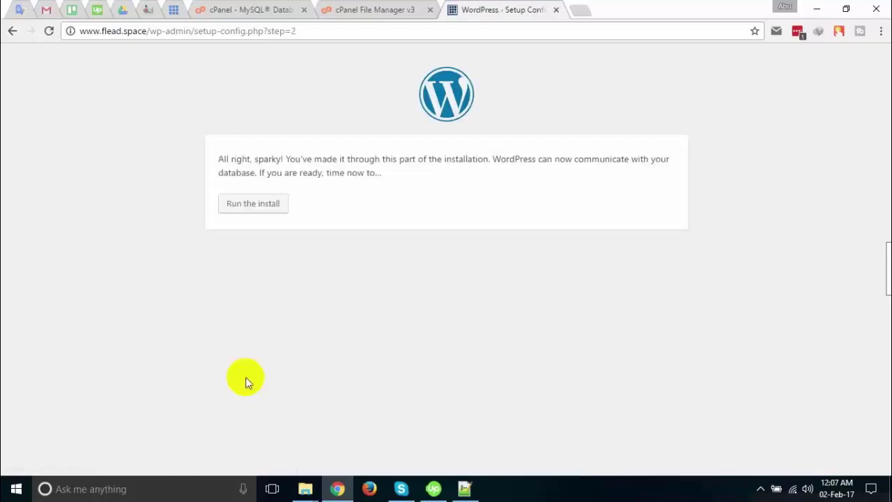
pyautogui.click(253, 211)
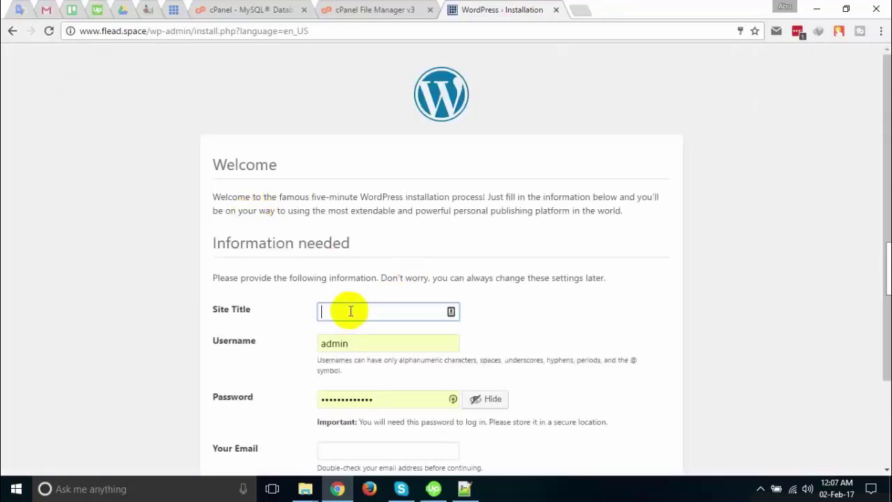
# Enter Flead.space as the Site Title in the WordPress installation form
pyautogui.scroll(-1, 104, 252)
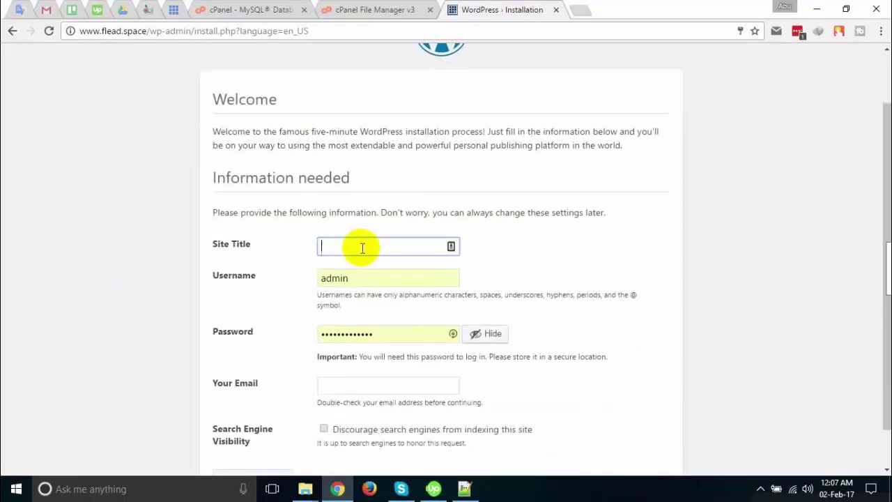
pyautogui.write('F')
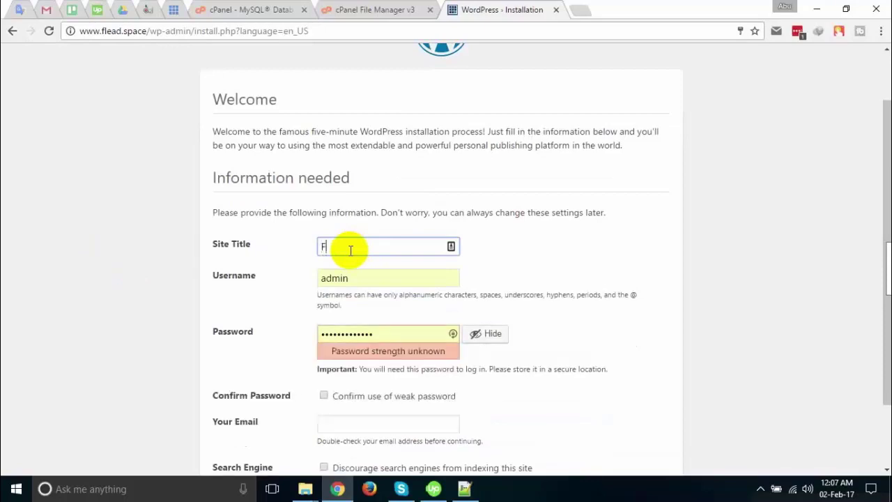
pyautogui.write('lead ')
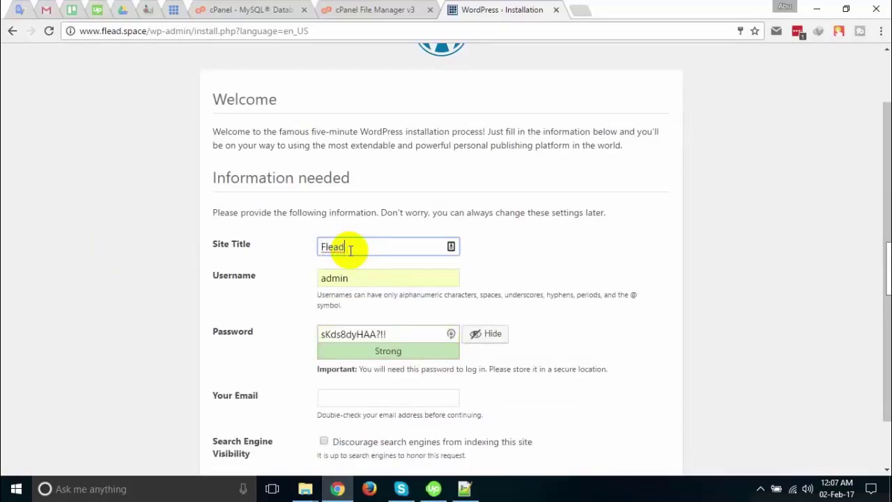
pyautogui.write('.space')
# Replace the prefilled admin in the Username field with flead_admin
pyautogui.scroll(-1, 72, 291)
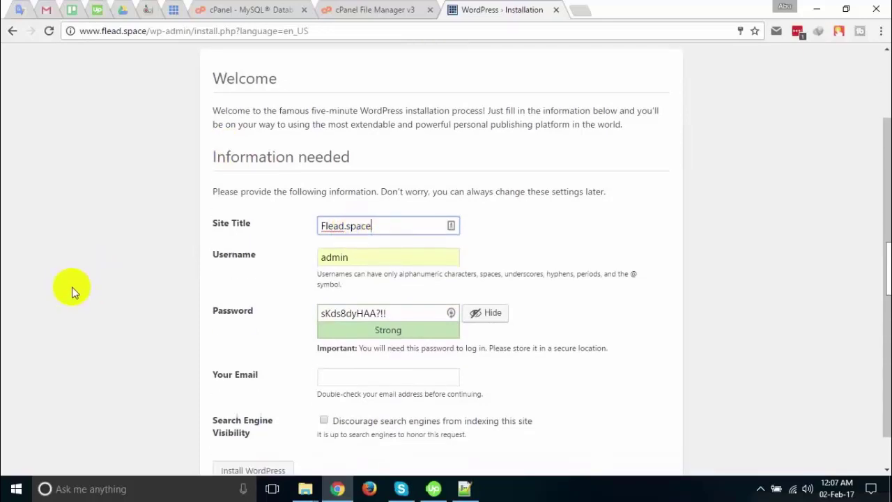
pyautogui.click(340, 217)
pyautogui.doubleClick(340, 217)
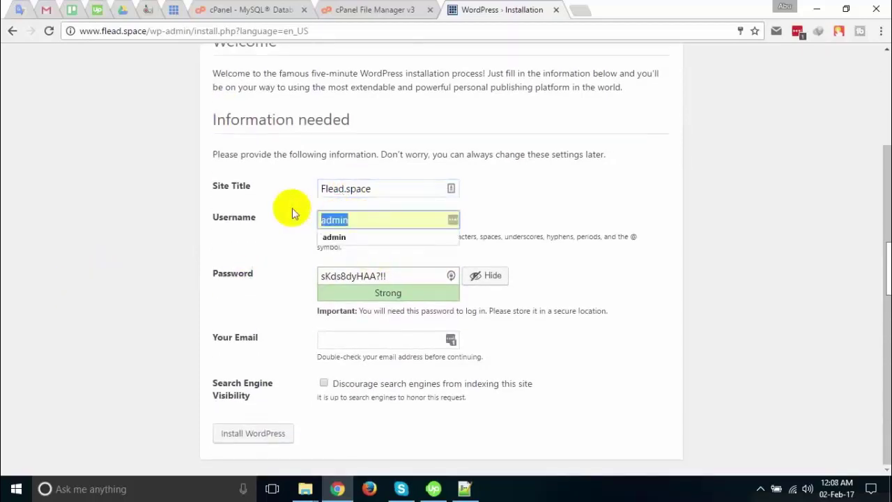
pyautogui.write('flead')
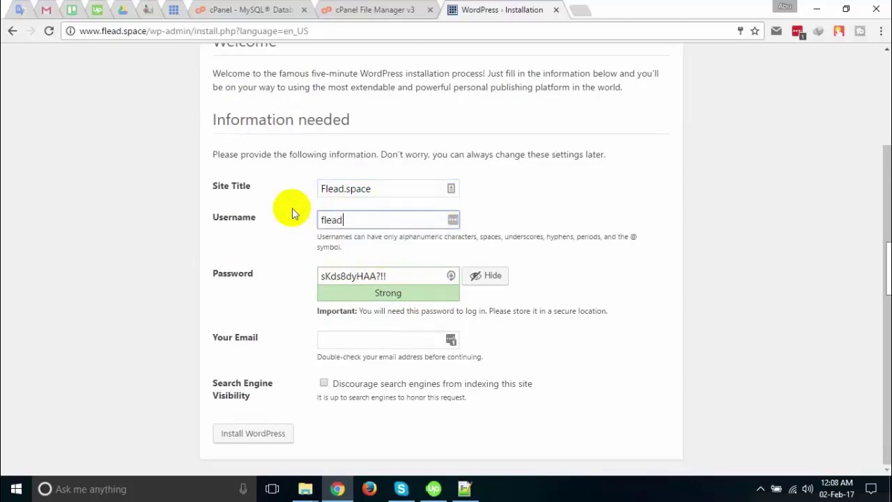
pyautogui.write('_admin')
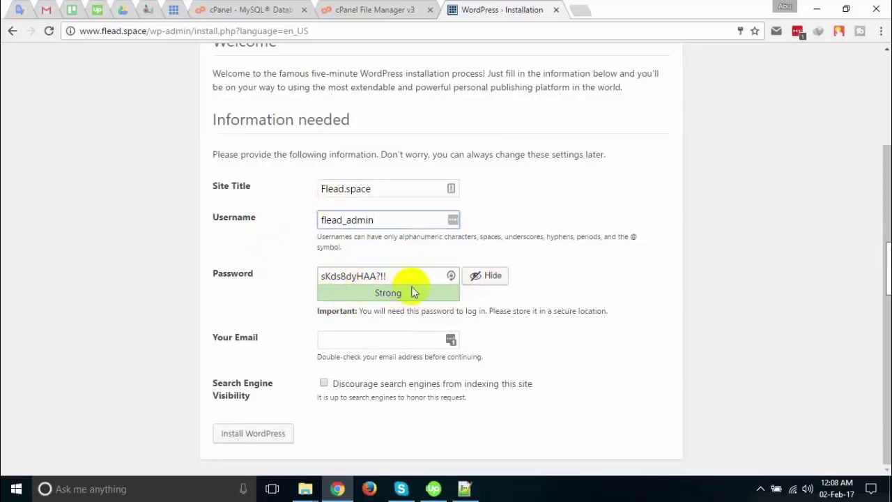
# Toggle the password's visibility until it is readable, and copy the whole password to the clipboard
pyautogui.click(491, 277)
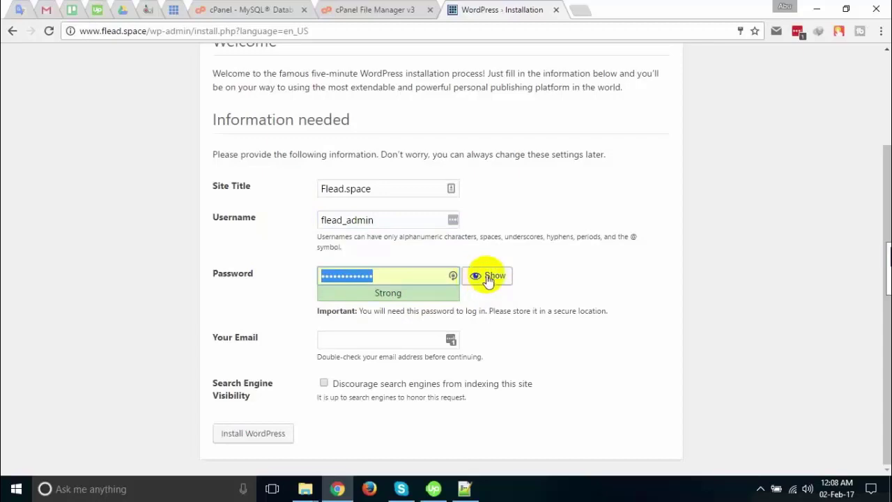
pyautogui.click(489, 276)
pyautogui.rightClick(368, 276)
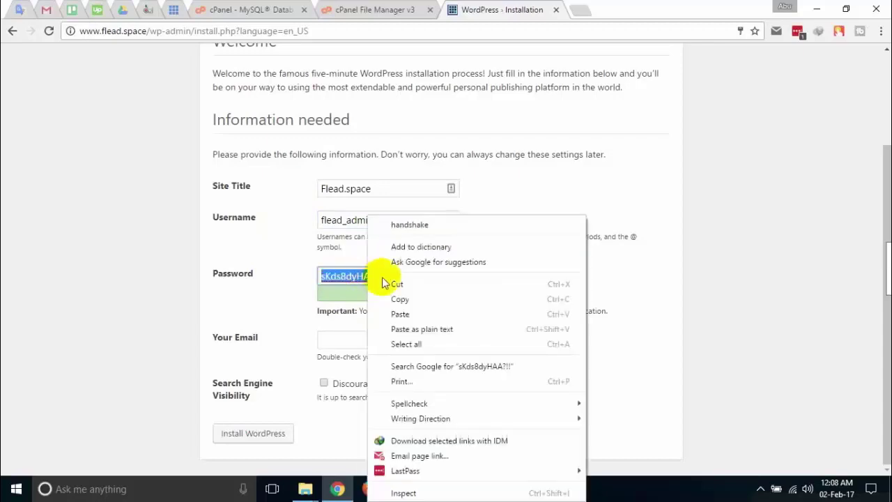
pyautogui.click(401, 300)
# Switch to the Notepad++ notes and, below the database details, add flead_admin with the copied admin password on the line under it
pyautogui.click(465, 489)
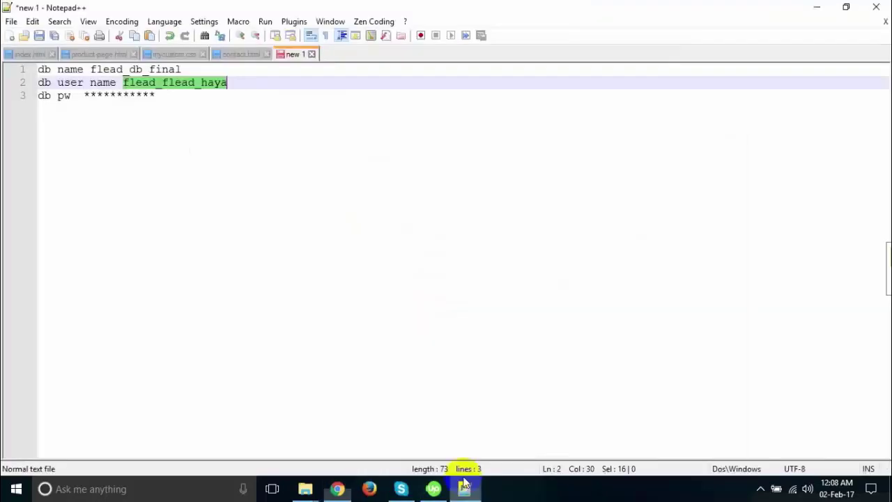
pyautogui.click(147, 106)
pyautogui.press('Return')
pyautogui.press('Return')
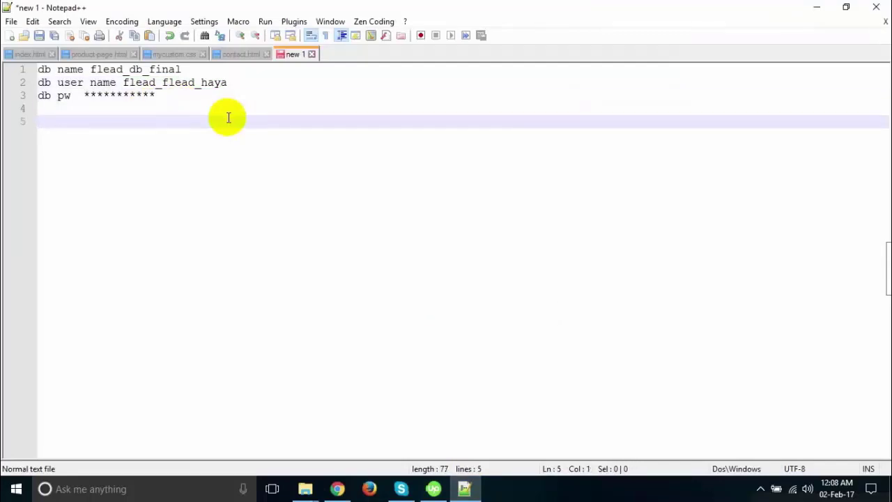
pyautogui.write('flead _admin')
pyautogui.press('Return')
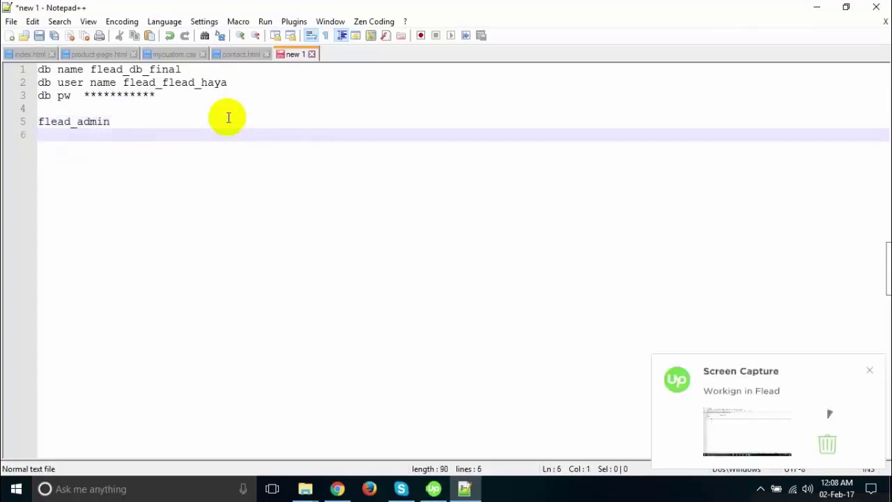
pyautogui.hotkey('ctrl', 'v')
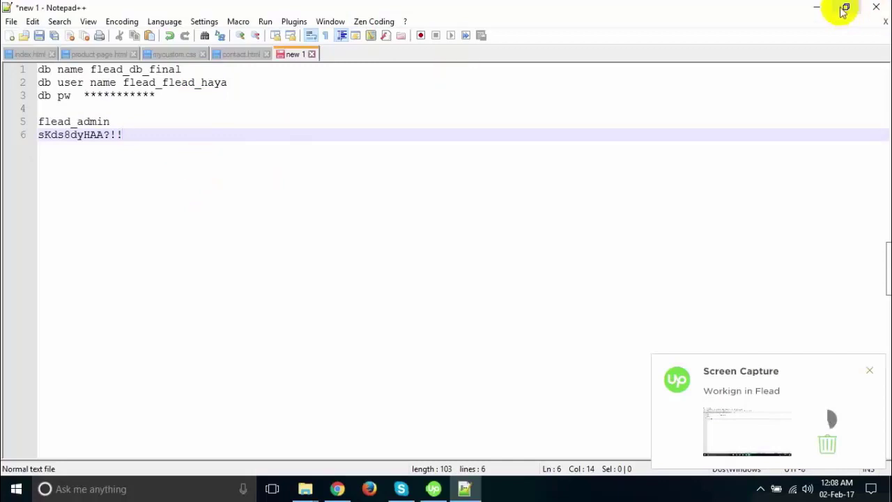
# Return to Chrome's installation form, fill in the administrator's e-mail under Your Email and run the WordPress installation
pyautogui.click(817, 7)
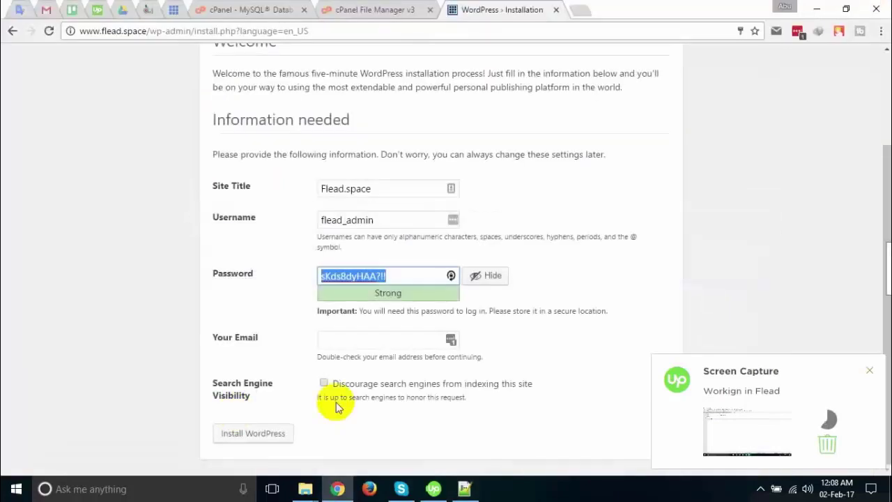
pyautogui.click(582, 271)
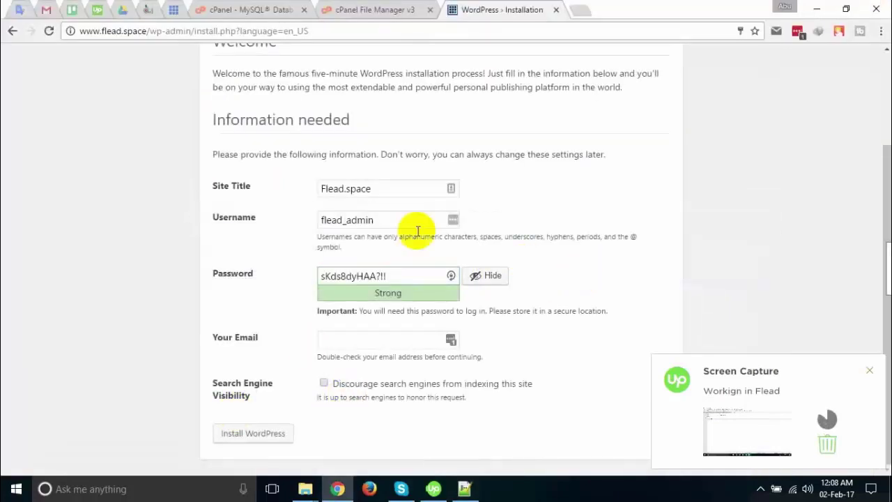
pyautogui.click(351, 340)
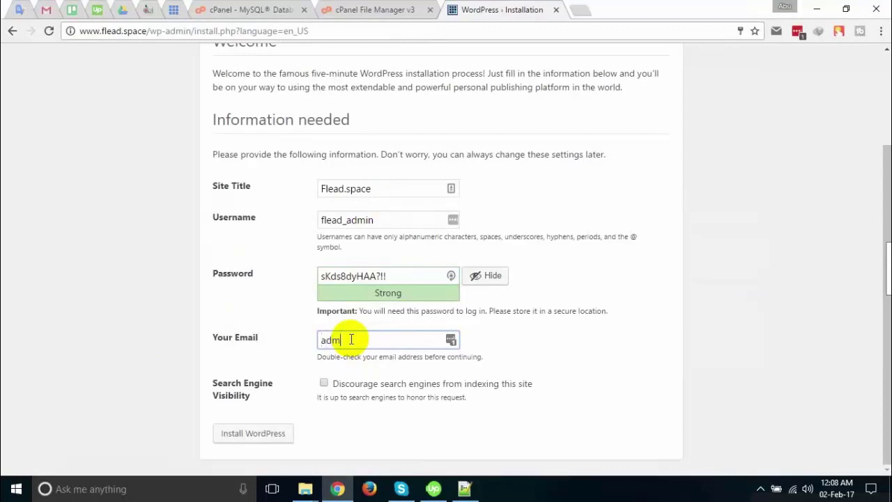
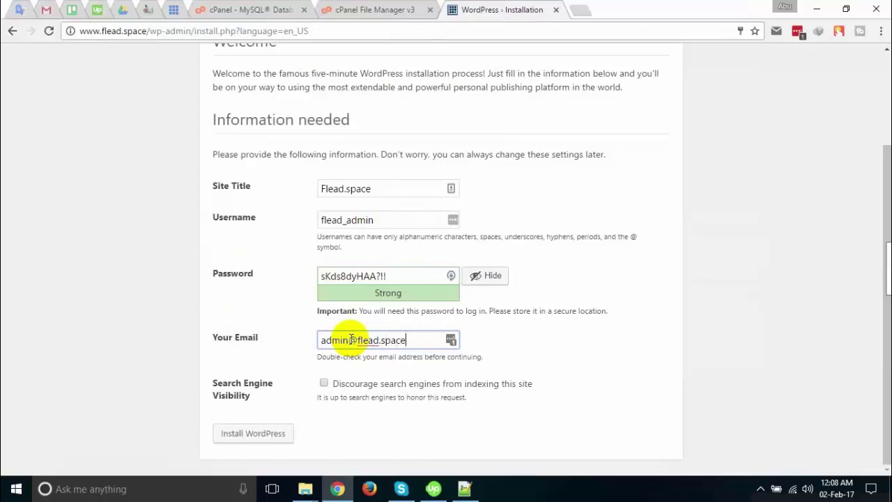
pyautogui.click(265, 439)
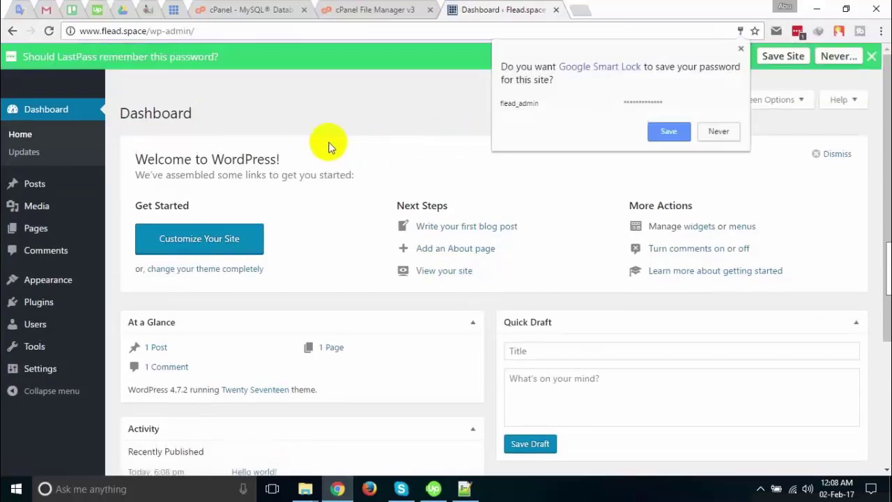
# Save the flead_admin login in Google Smart Lock and as a flead.space site entry in LastPass
pyautogui.click(666, 133)
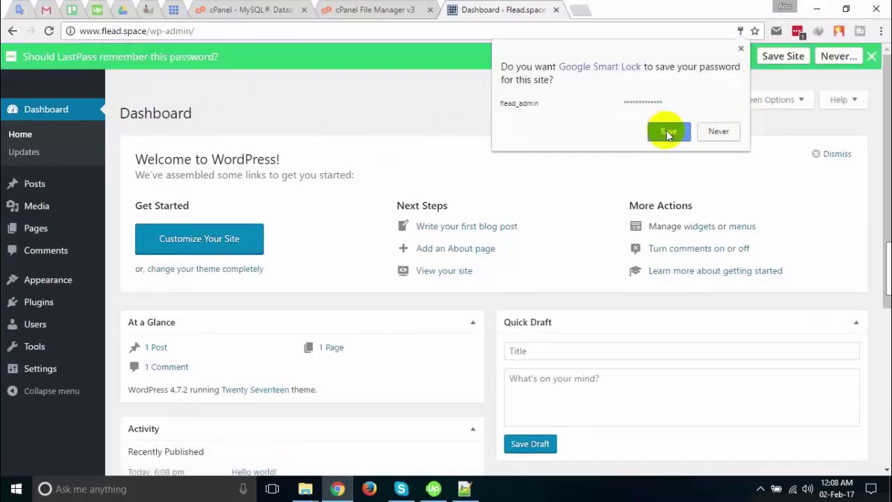
pyautogui.click(781, 56)
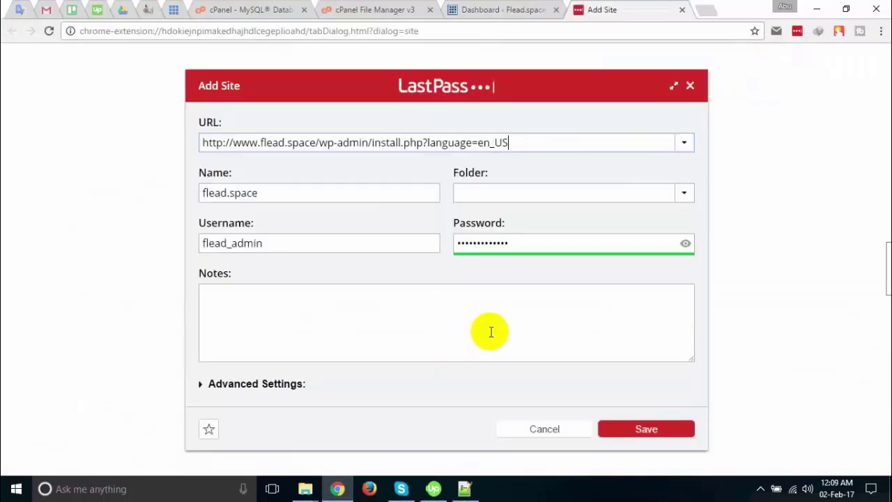
pyautogui.click(651, 429)
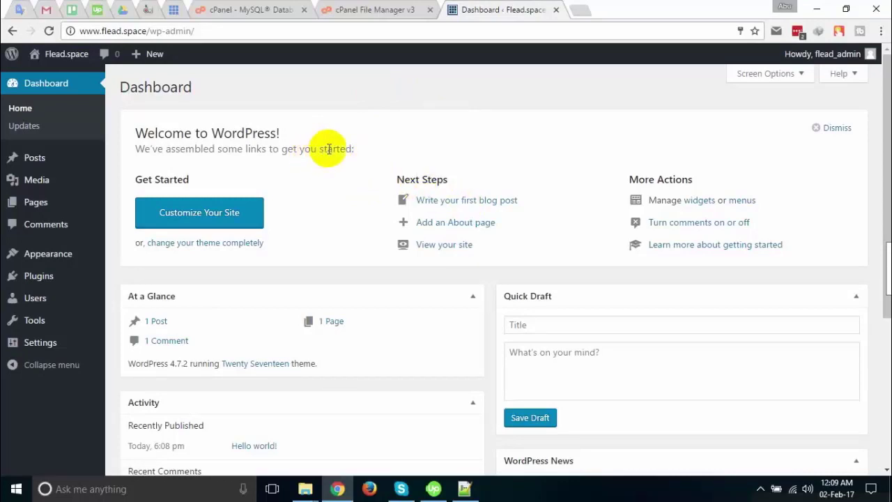
pyautogui.click(761, 488)
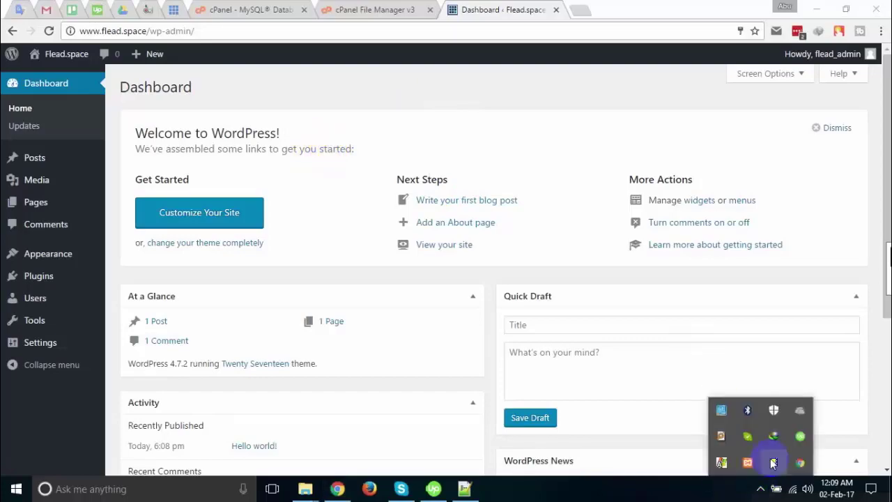